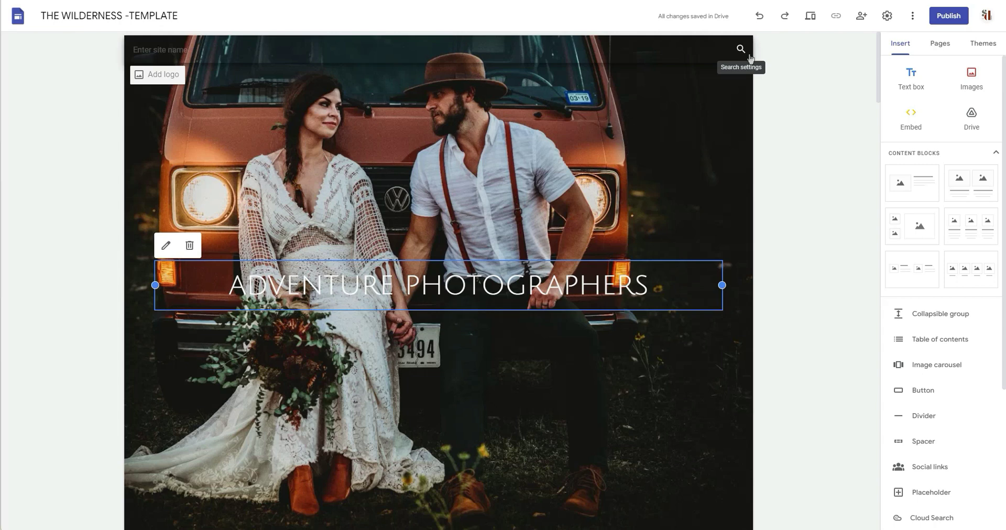
Set the site's search mode to Hide and show the list of site pages.
click(740, 49)
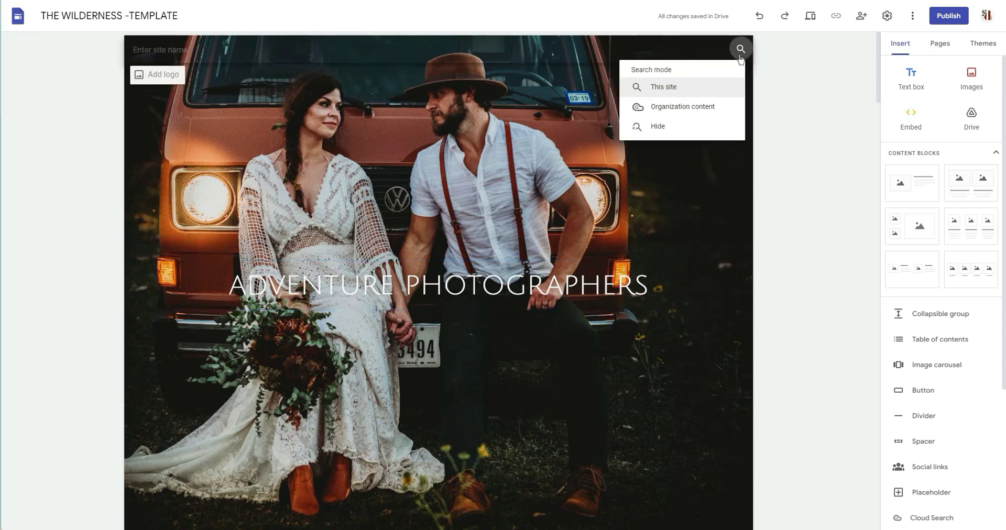
click(652, 127)
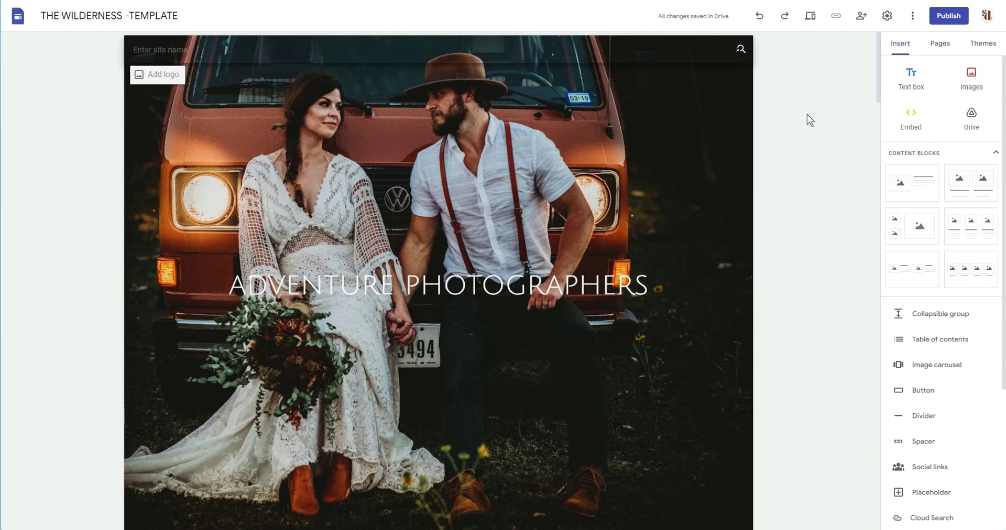
click(936, 47)
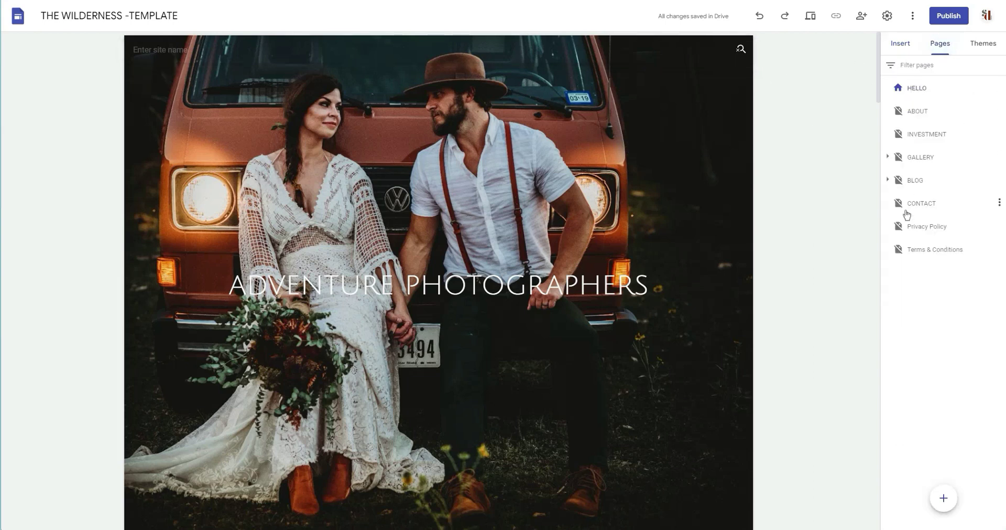
Examine the personal stylist site's home page in preview, from the hero banner through the services, clients and sign-up sections to the footer.
mouse_move(284, 134)
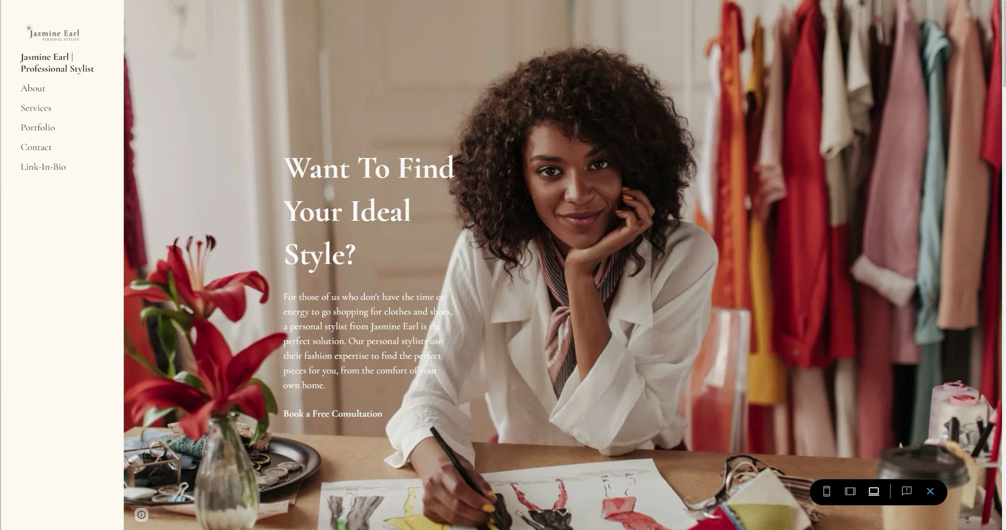
scroll(913, 187, down, 15)
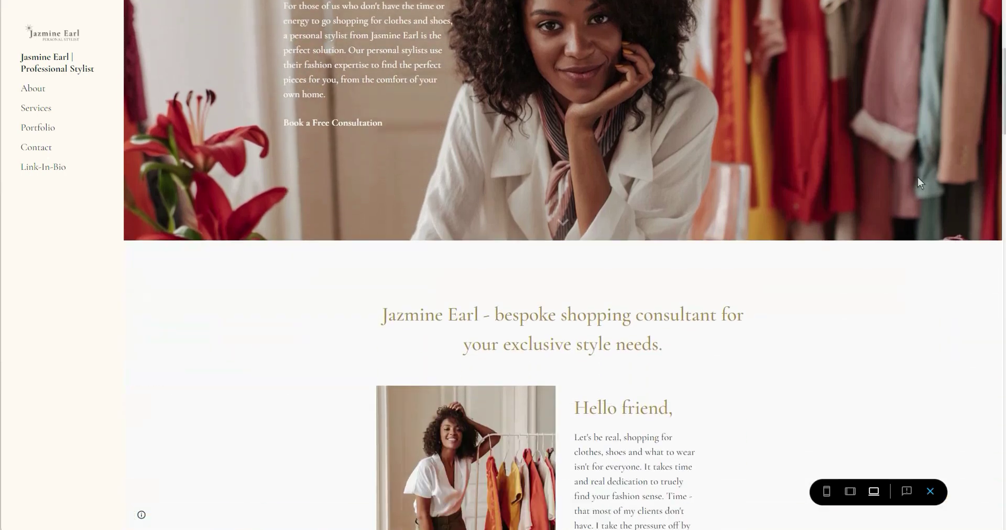
scroll(918, 174, down, 6)
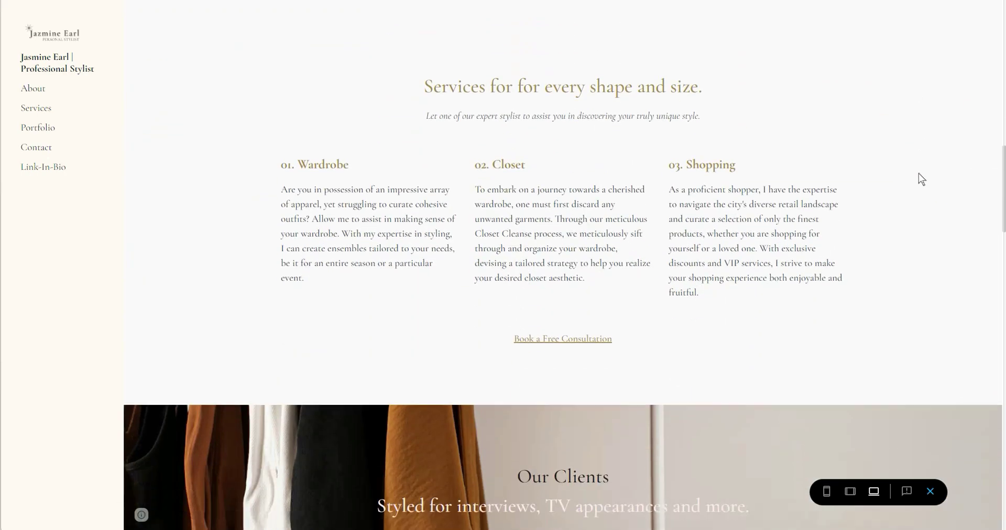
scroll(925, 173, down, 6)
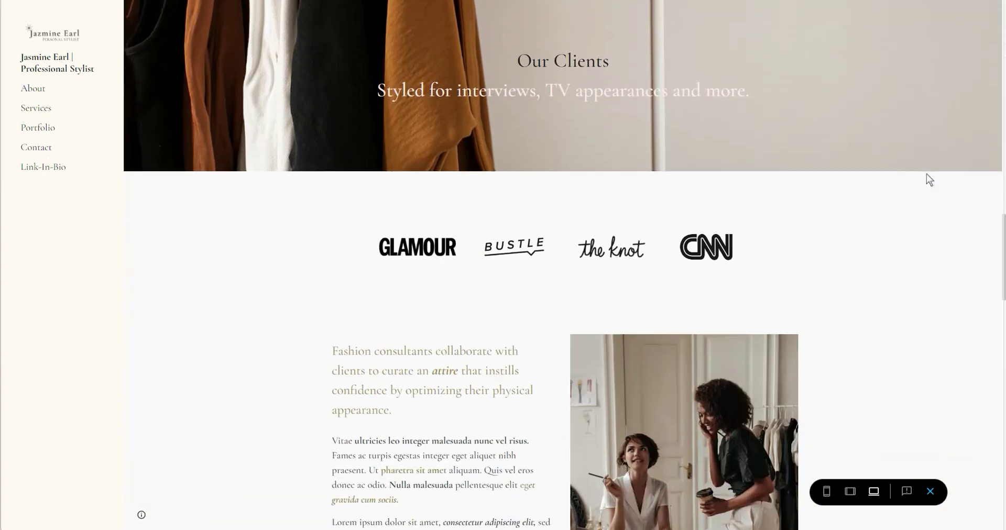
scroll(924, 175, down, 5)
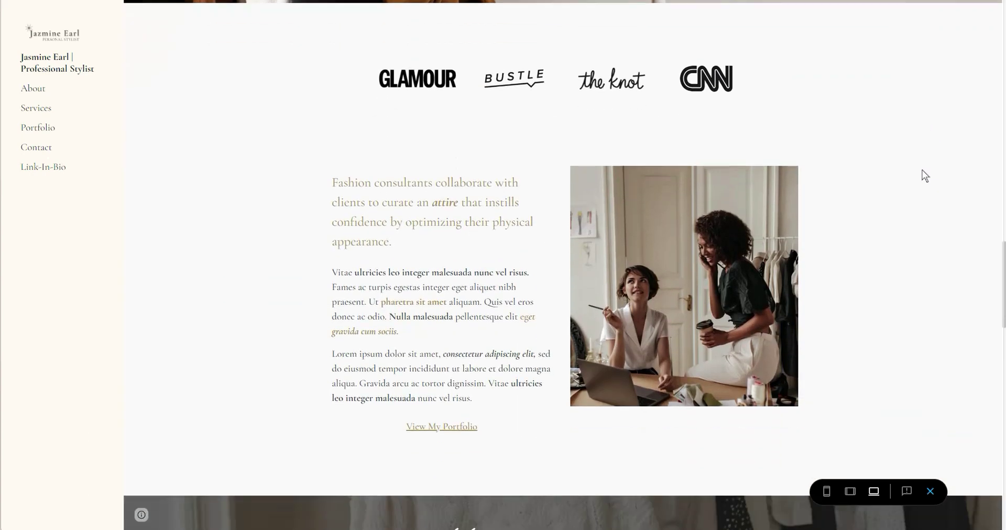
scroll(913, 173, down, 6)
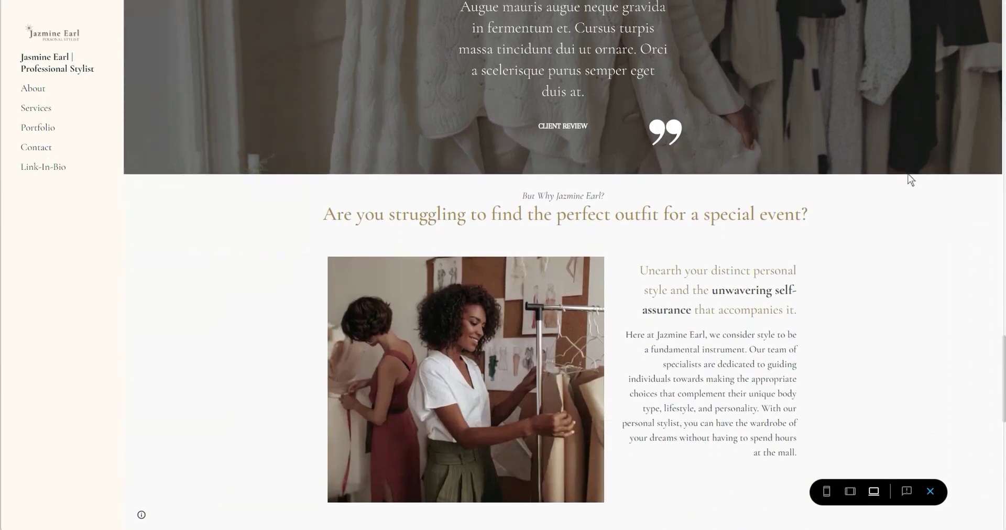
scroll(904, 175, down, 2)
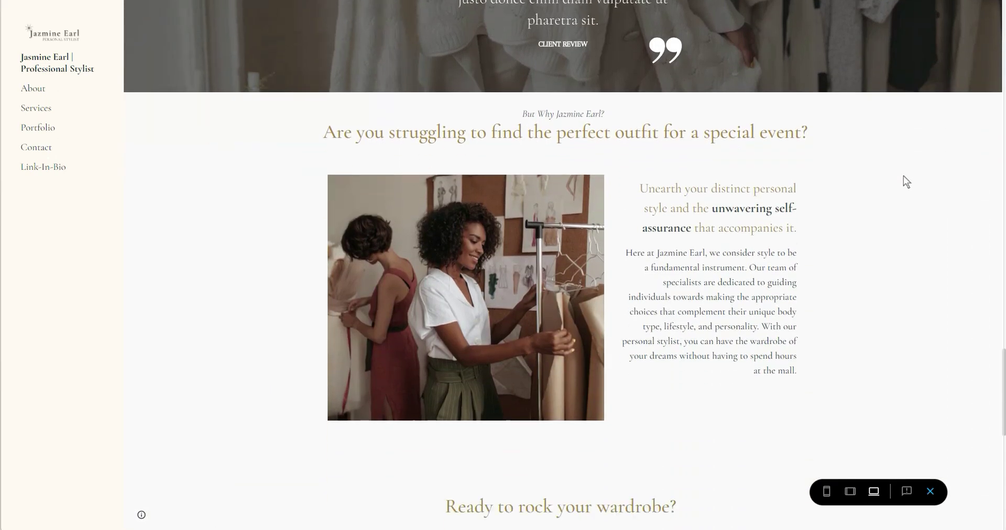
scroll(903, 176, down, 2)
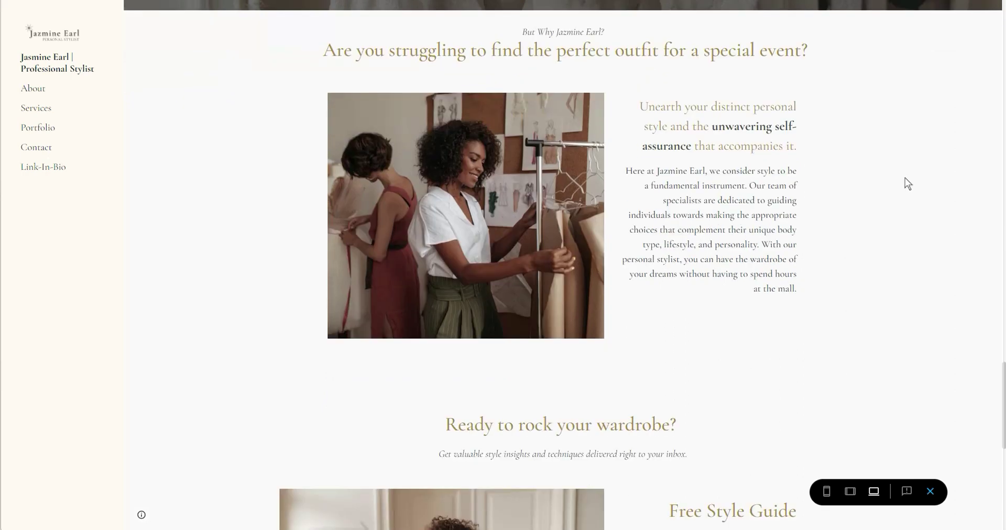
scroll(903, 176, down, 2)
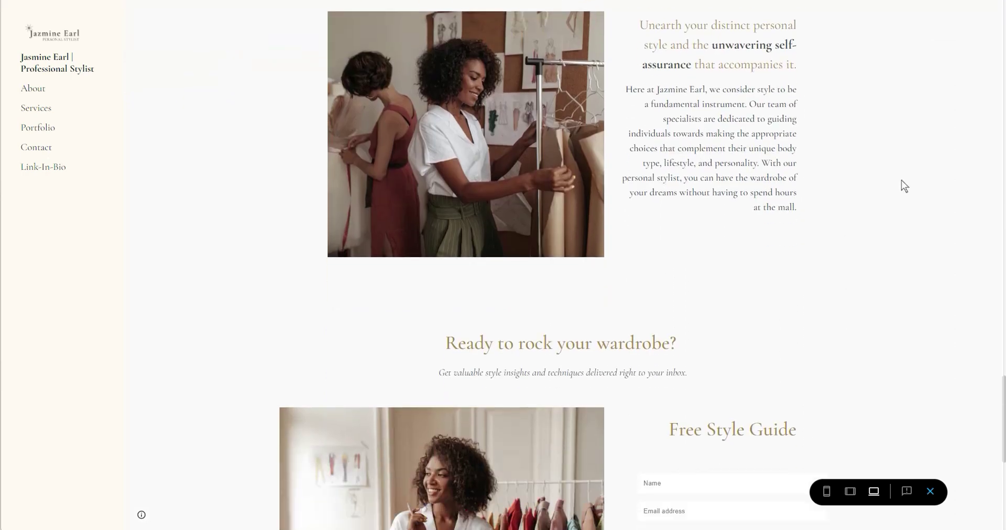
scroll(895, 178, down, 6)
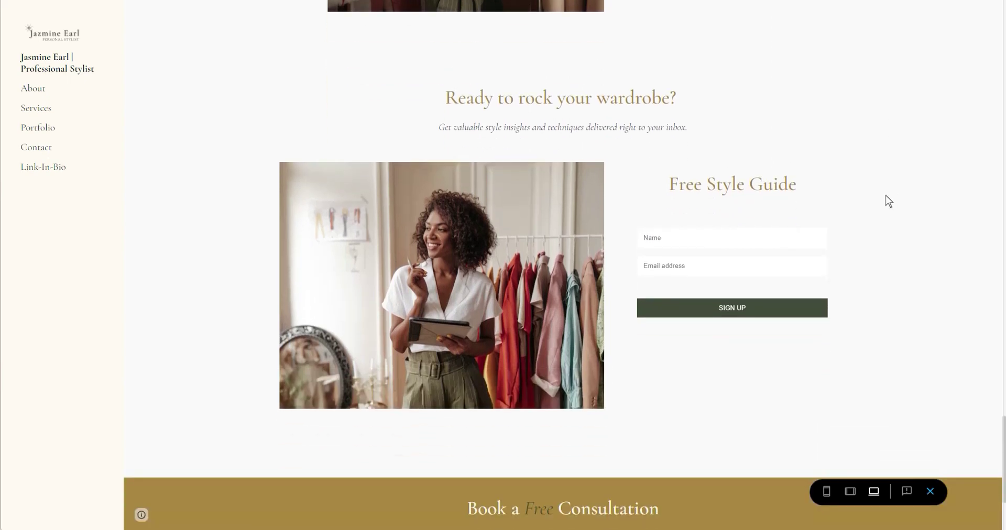
scroll(886, 210, down, 4)
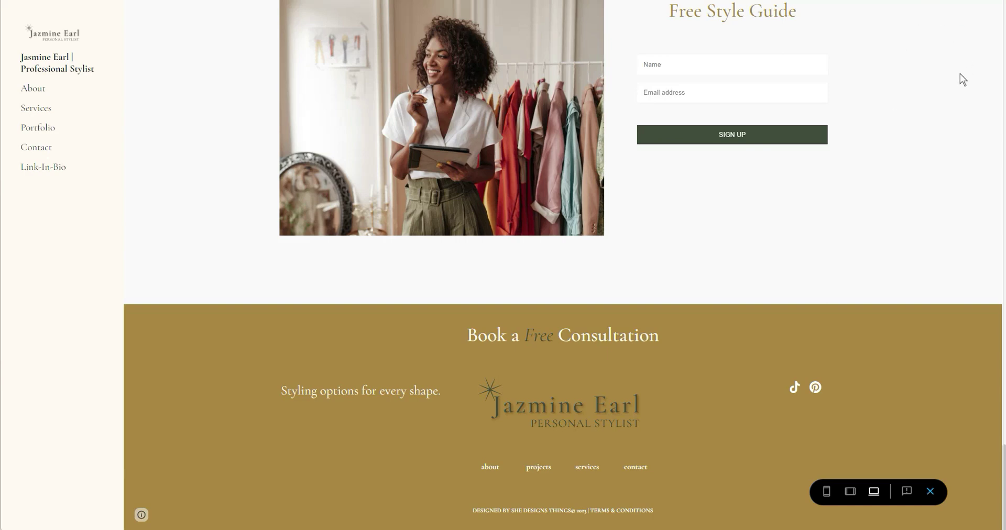
scroll(899, 144, up, 2)
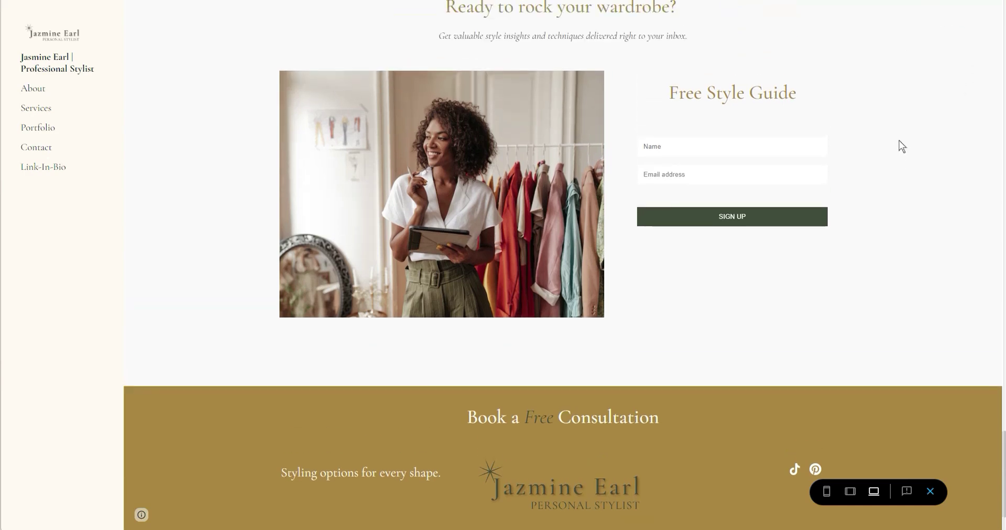
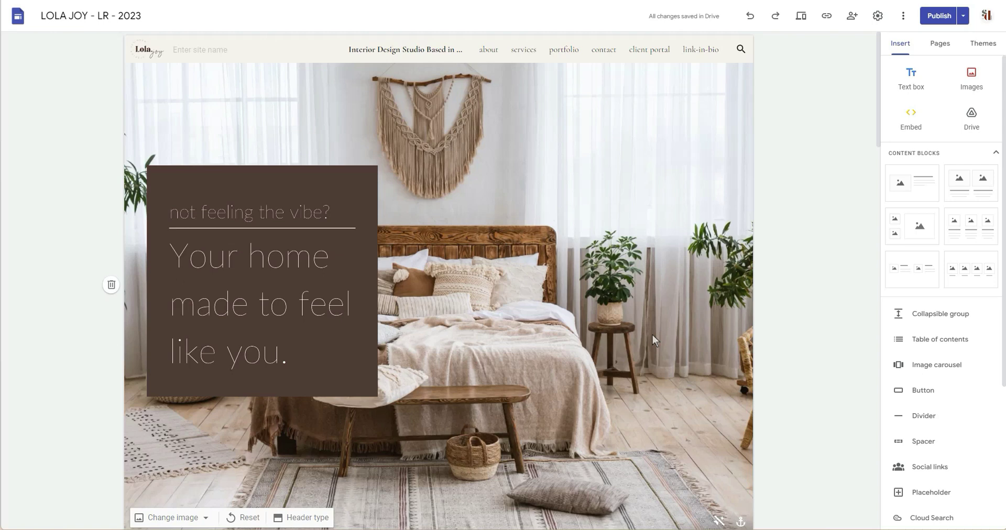
Inspect the brown "not feeling the vibe?" image in the LOLA JOY site header and its crop frame, leaving the crop as it is.
scroll(637, 329, down, 2)
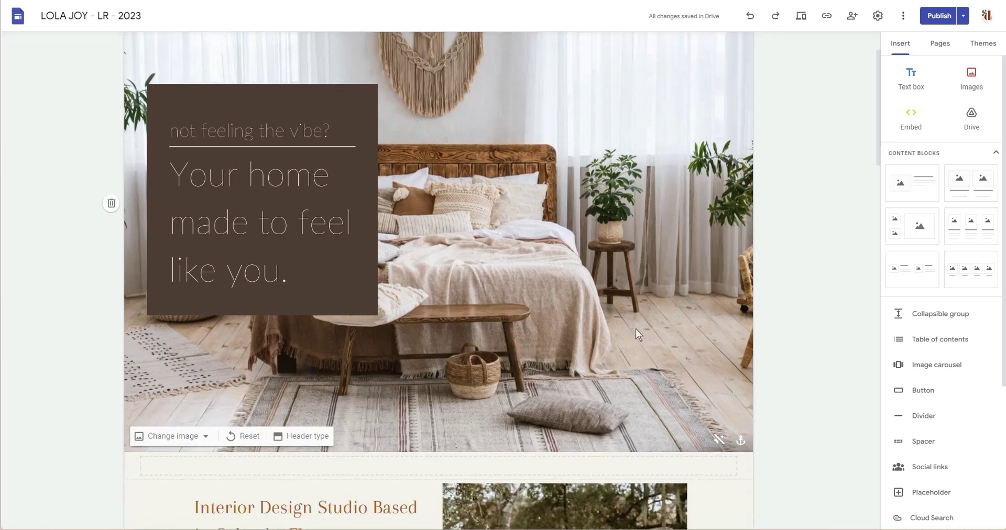
scroll(626, 337, up, 2)
scroll(614, 354, down, 2)
scroll(592, 404, up, 2)
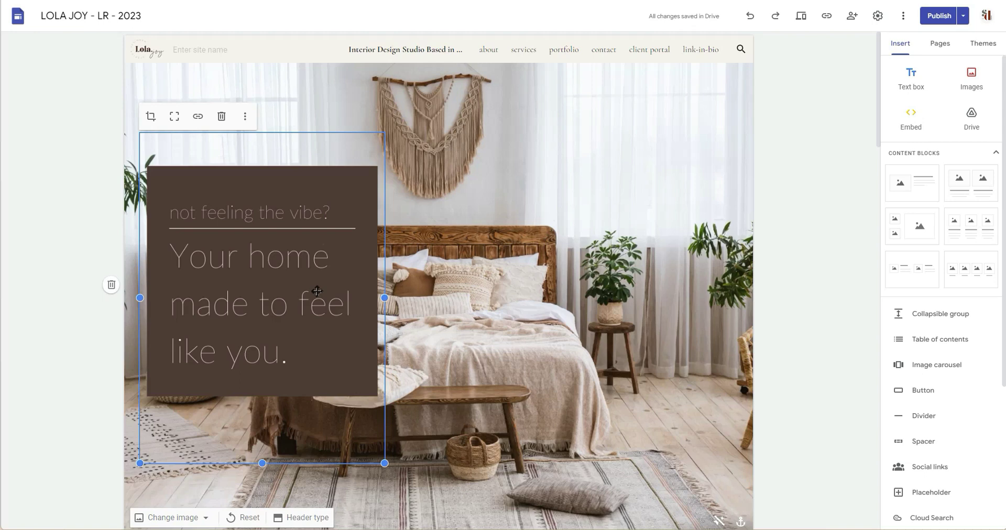
double_click(317, 291)
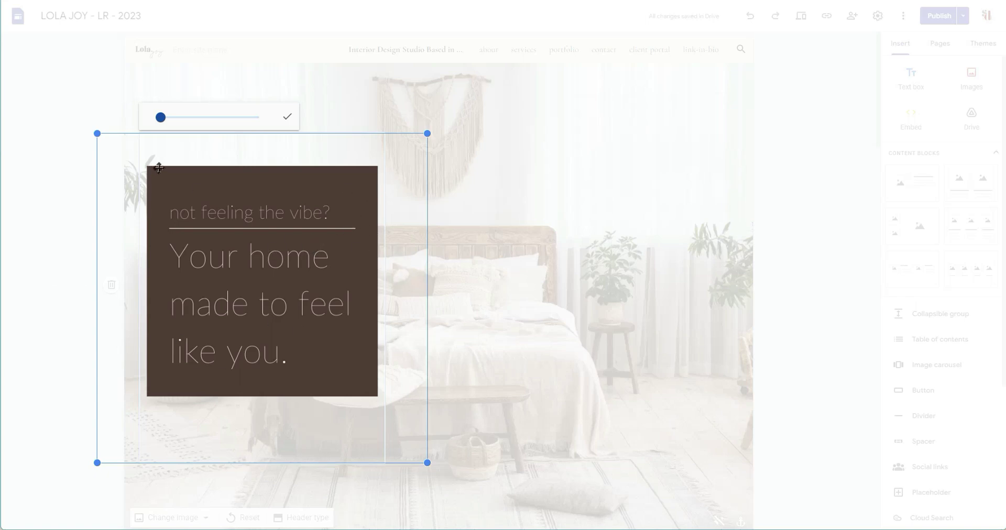
click(287, 117)
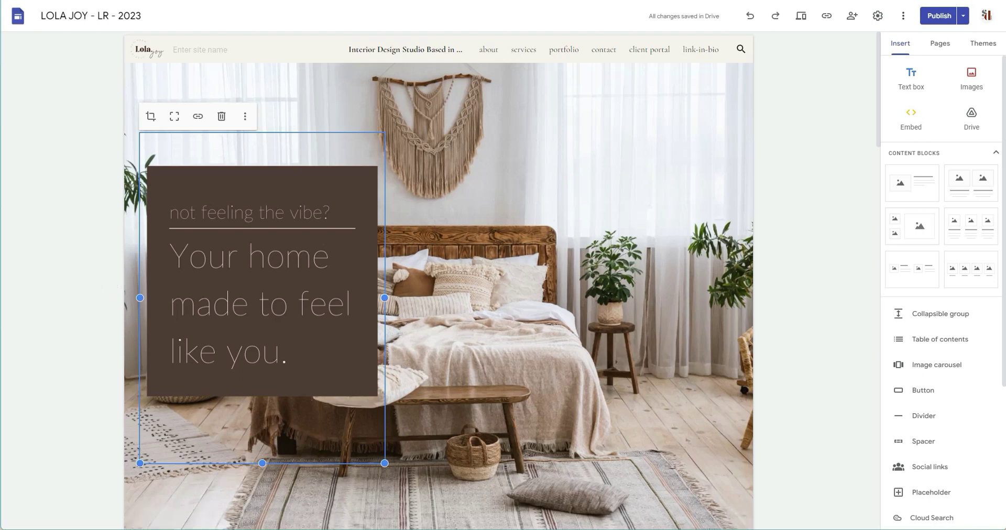
key(Escape)
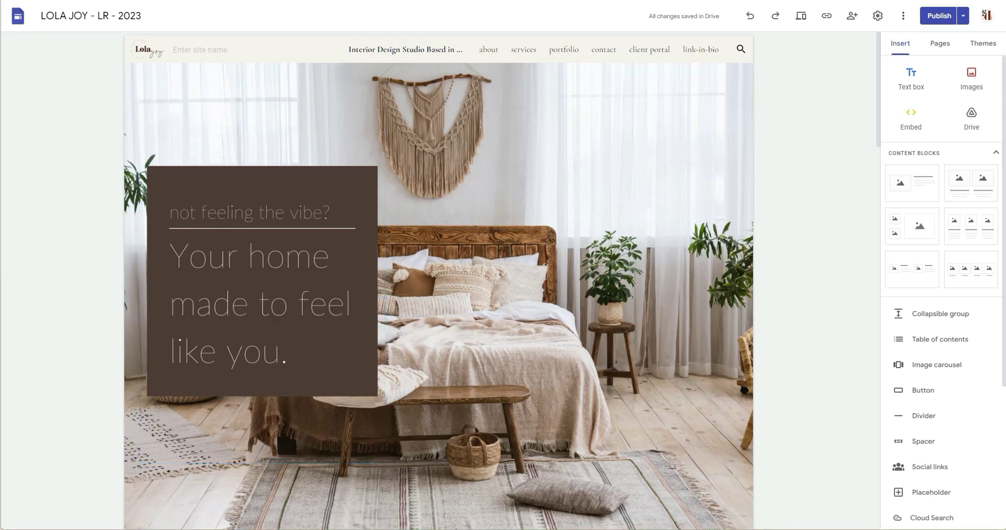
Save the brown header image from the site preview as the PNG file image (2) and look at the copy in New folder.
click(801, 17)
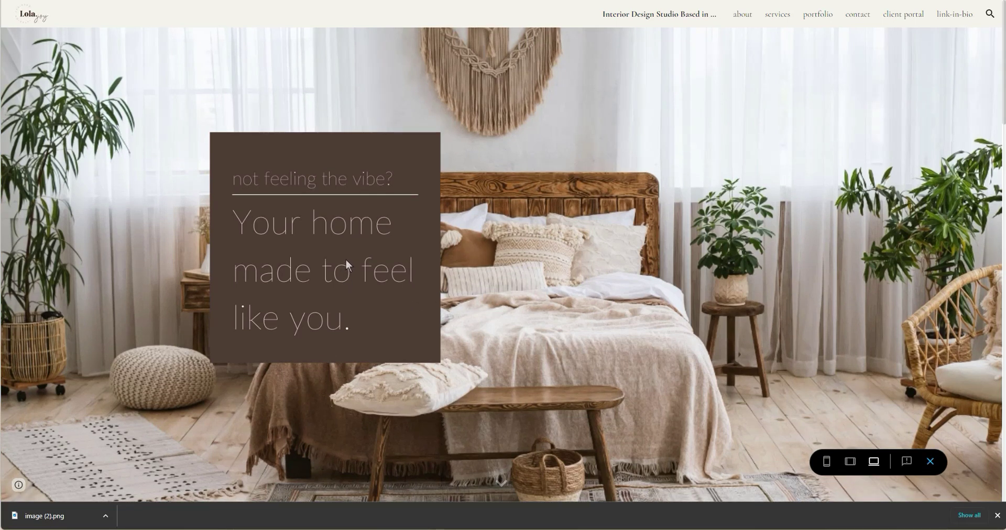
right_click(345, 260)
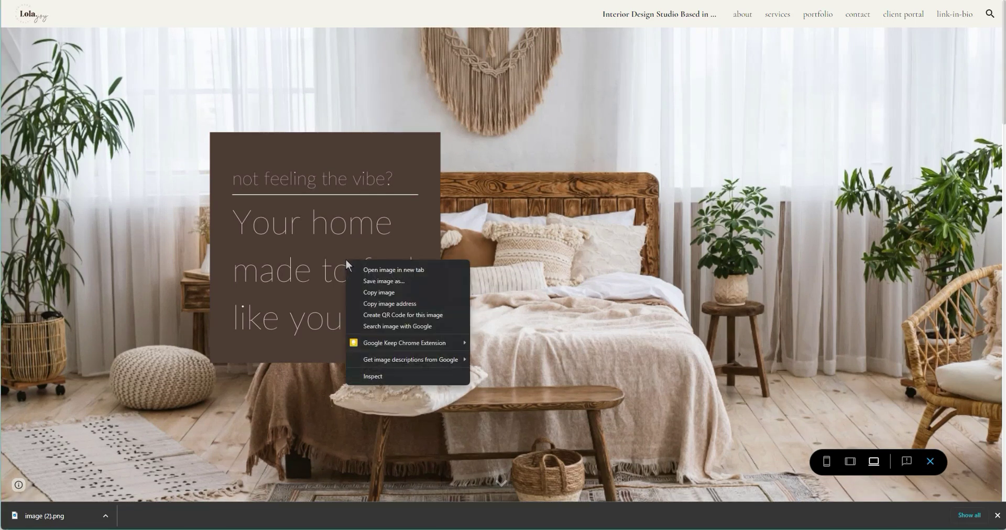
click(390, 284)
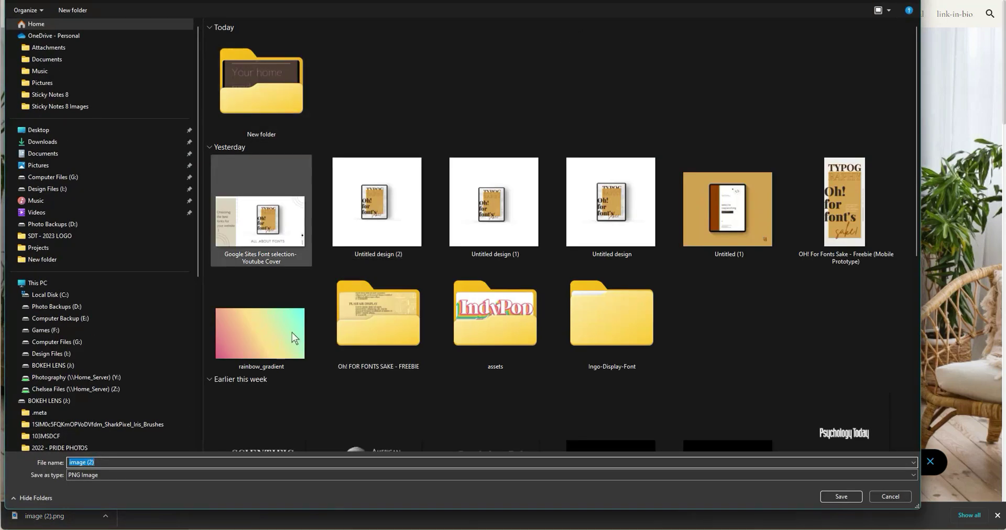
click(838, 495)
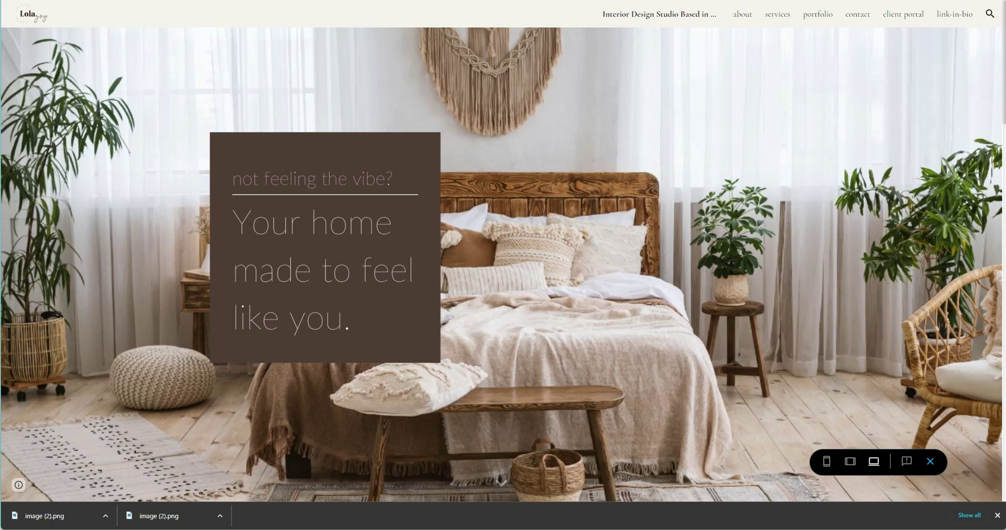
key(alt+Tab)
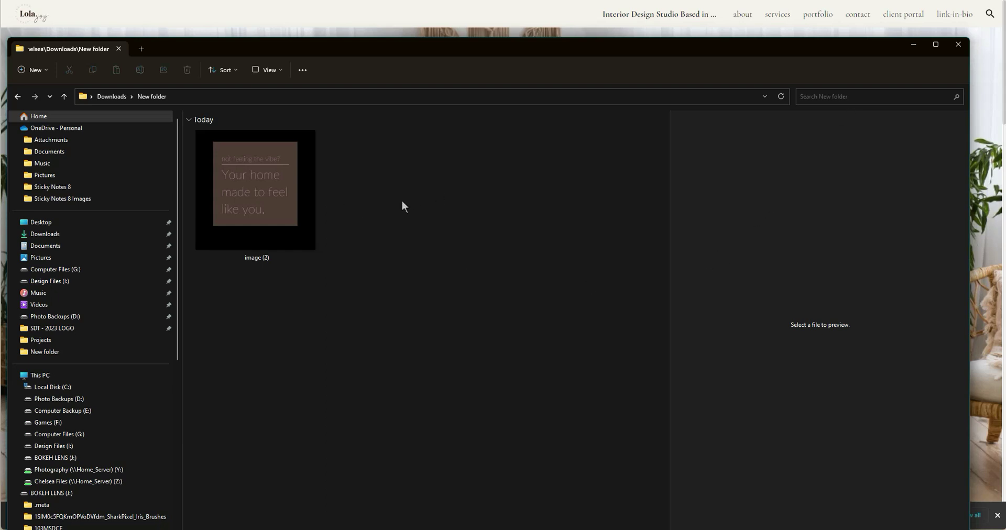
click(912, 44)
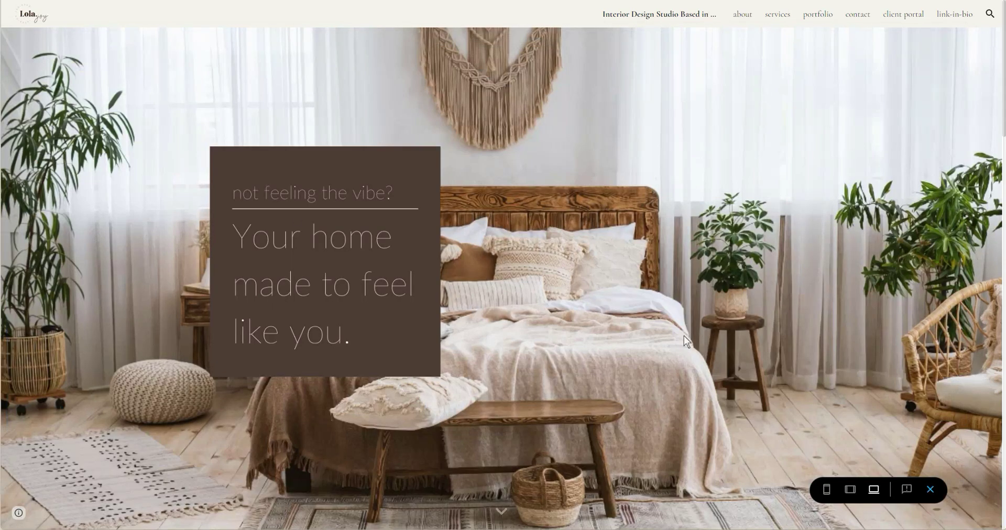
Save the brown header image from the published site into New folder as the PNG file image (2) (1).
click(929, 489)
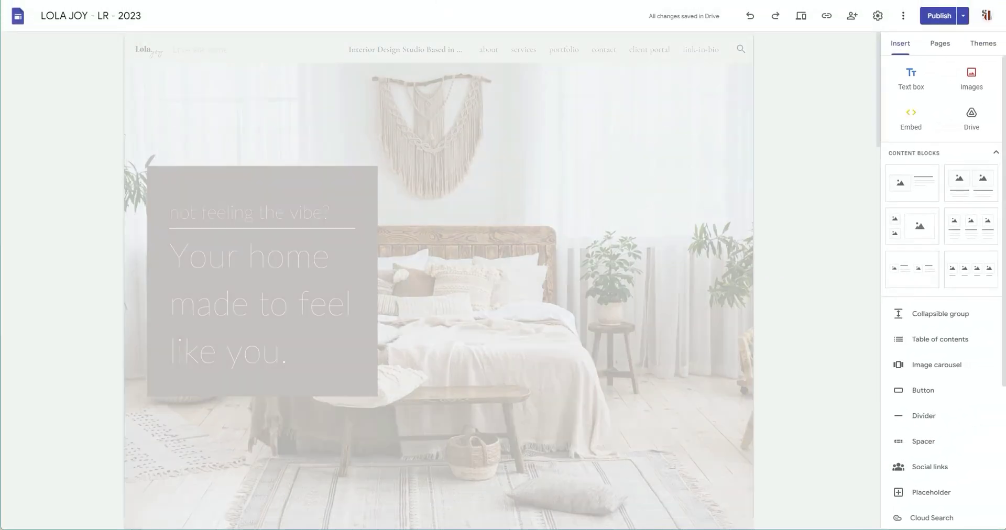
key(ctrl+shift+p)
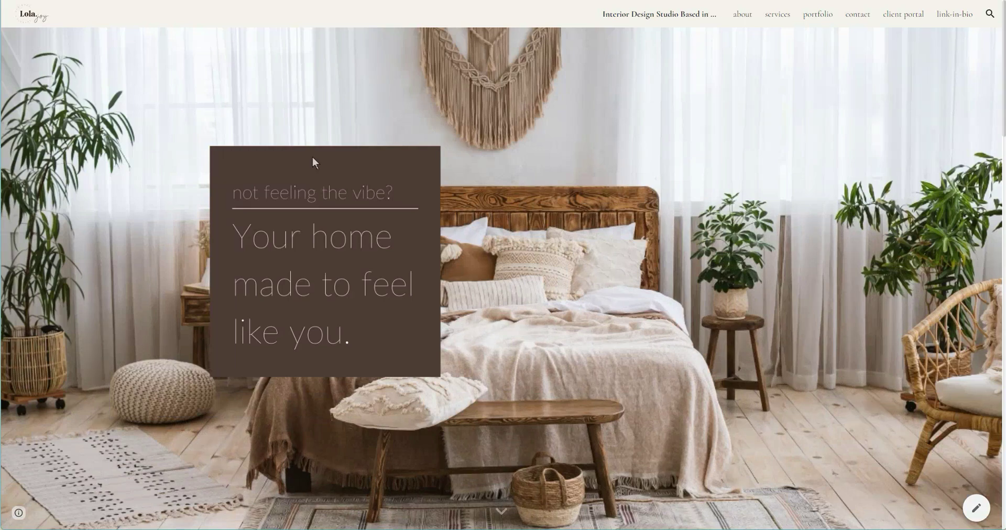
right_click(331, 241)
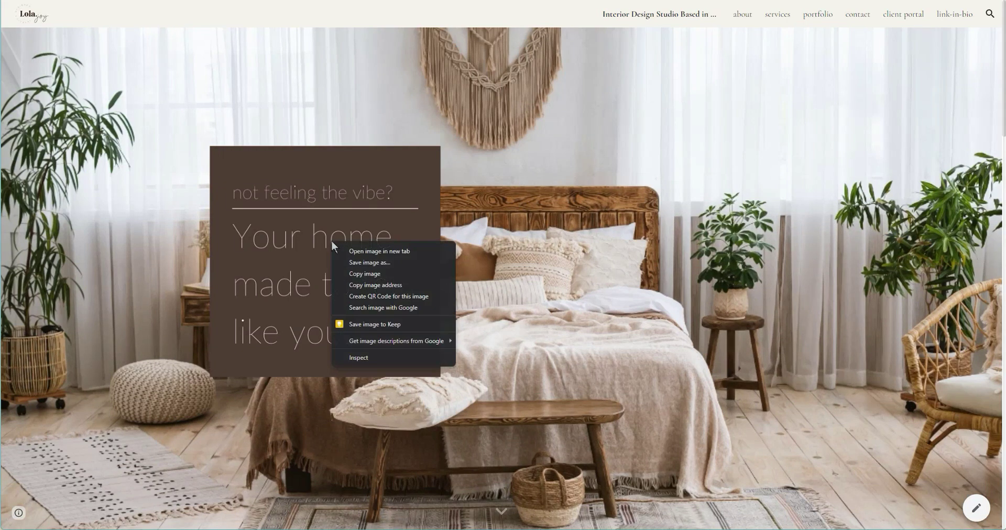
click(379, 265)
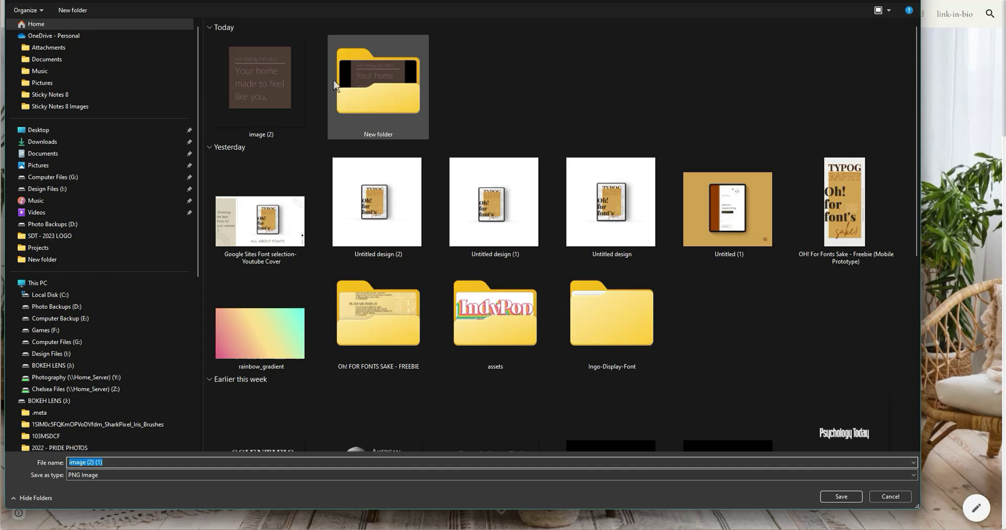
click(376, 93)
click(841, 496)
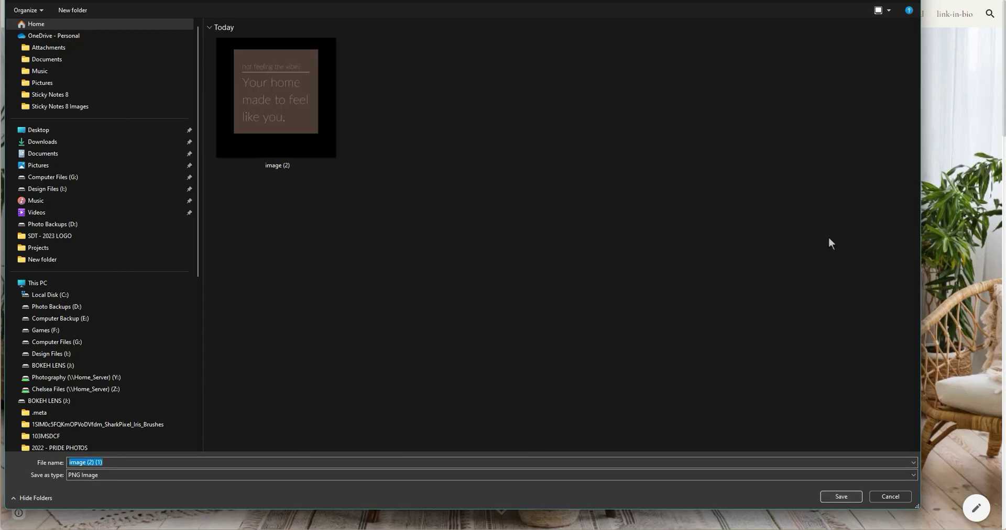
click(836, 497)
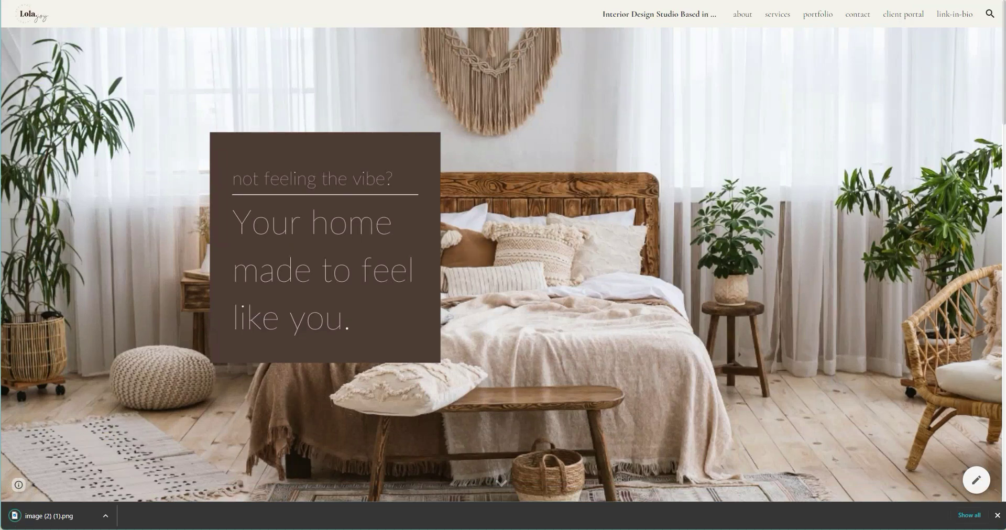
Open image (2) from New folder in the image viewer to inspect the saved header graphic.
drag(1005, 34, 428, 37)
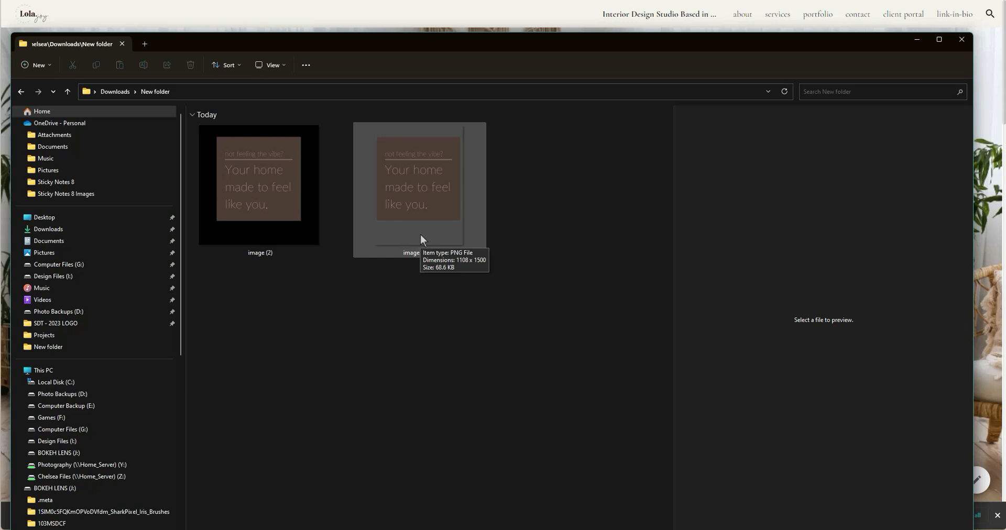
double_click(281, 211)
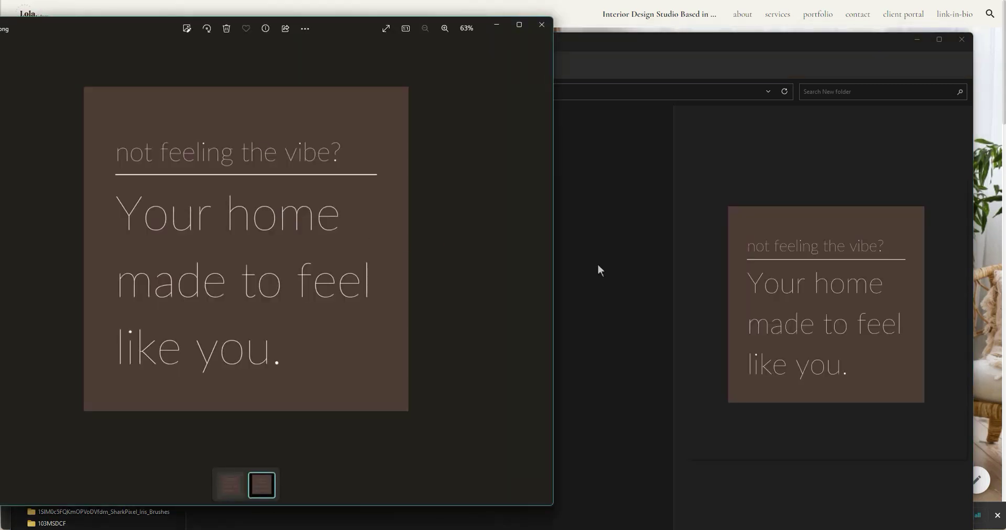
Compare the two saved copies of the brown header image by alternating between them, and look down the published site's home page.
click(234, 480)
click(543, 274)
click(229, 485)
click(259, 486)
click(231, 486)
click(259, 482)
click(231, 480)
click(253, 482)
click(237, 482)
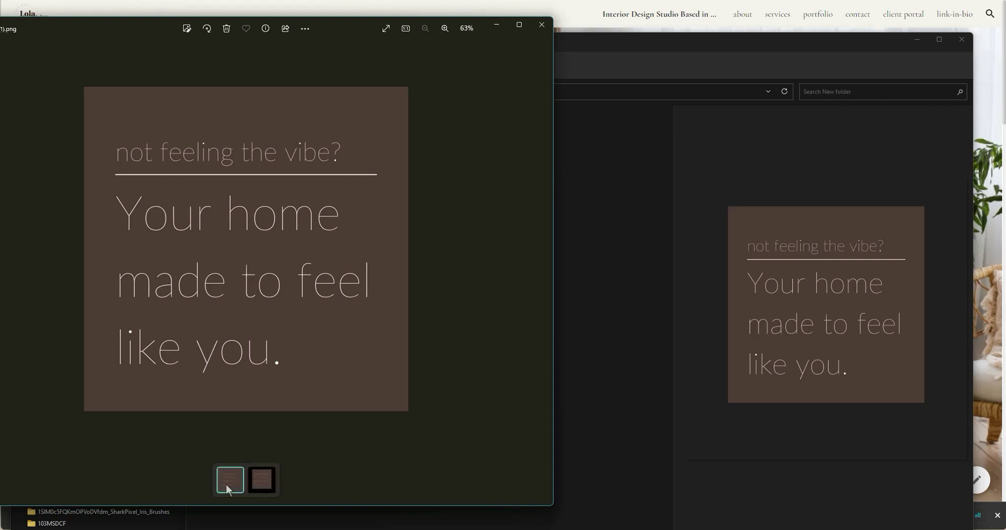
click(256, 485)
click(240, 487)
click(261, 486)
click(227, 490)
click(262, 489)
click(231, 485)
click(260, 485)
click(232, 483)
click(255, 486)
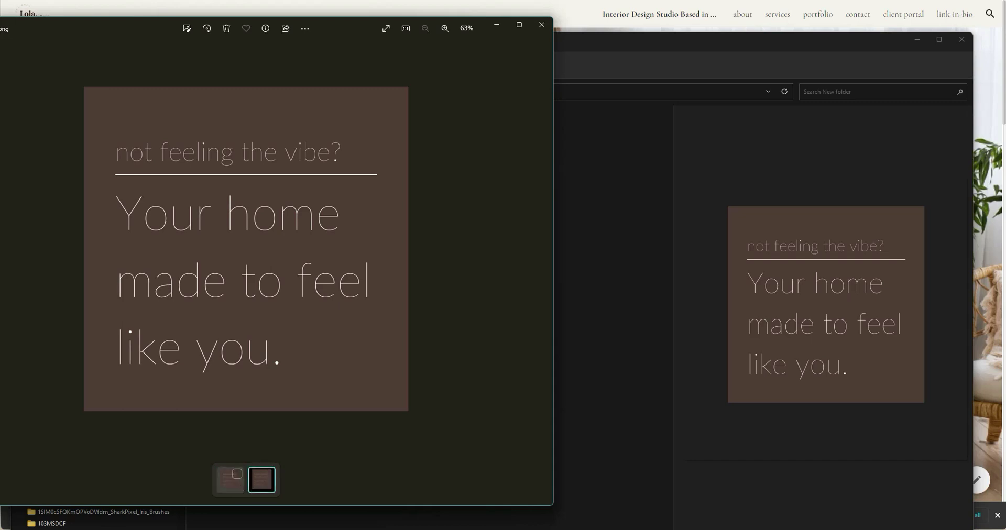
click(238, 482)
click(257, 483)
click(226, 483)
click(264, 474)
click(233, 482)
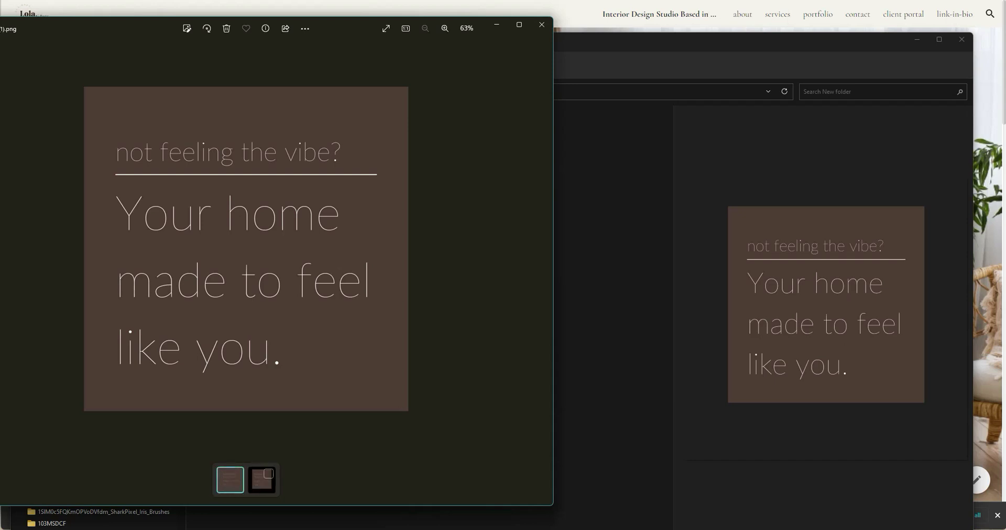
click(257, 488)
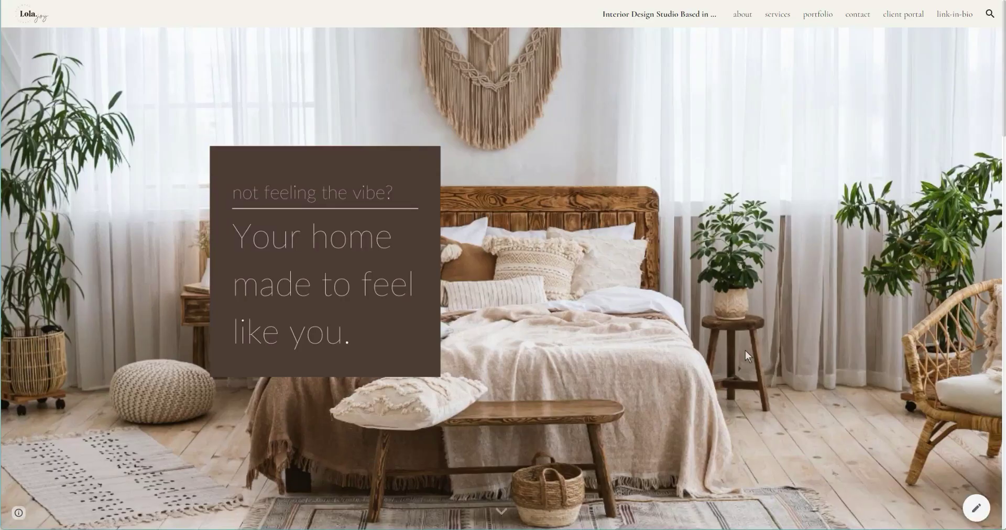
scroll(745, 350, down, 20)
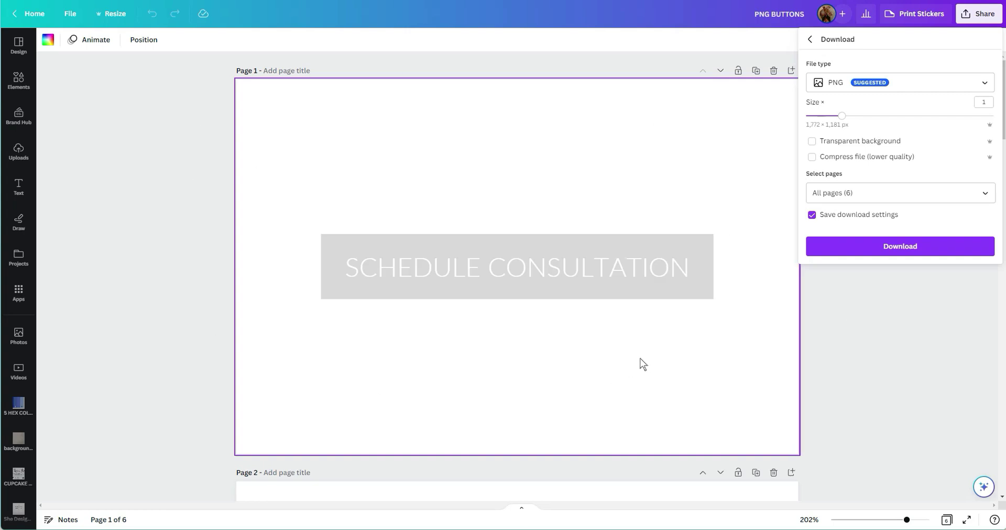
Switch to the PNG BUTTONS design in Canva and recolour the SCHEDULE CONSULTATION button on page 1 with the gold brand colour.
click(714, 344)
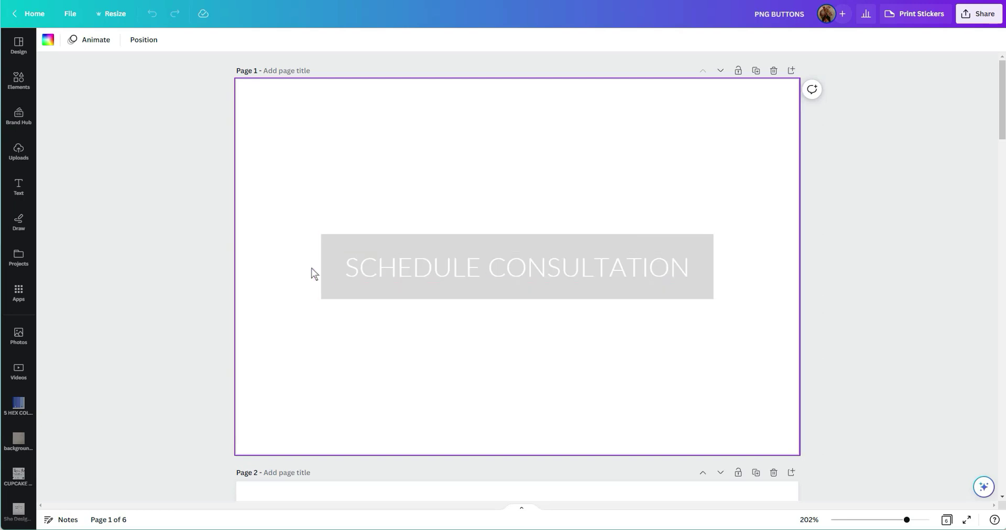
click(372, 287)
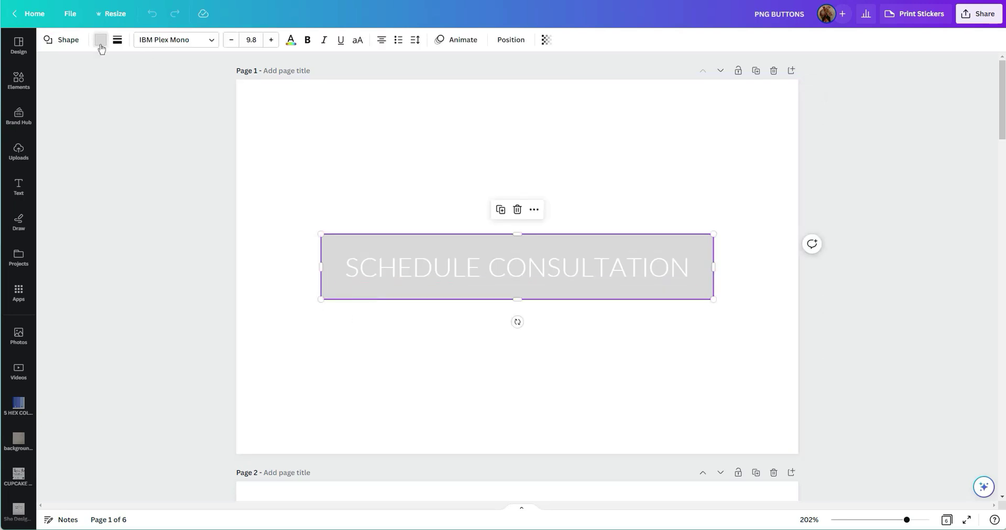
click(102, 40)
click(137, 173)
click(880, 210)
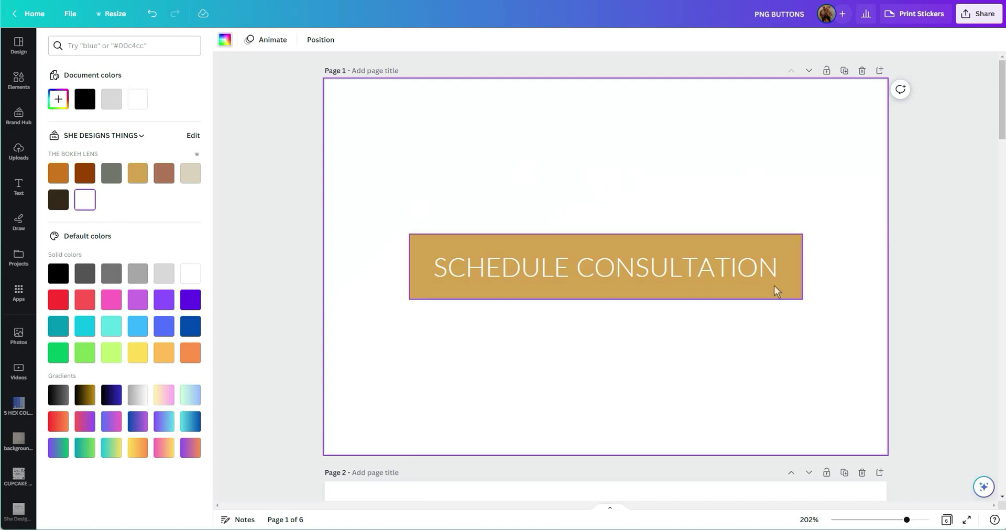
Download only page 1 of the design as a PNG with a transparent background.
click(975, 16)
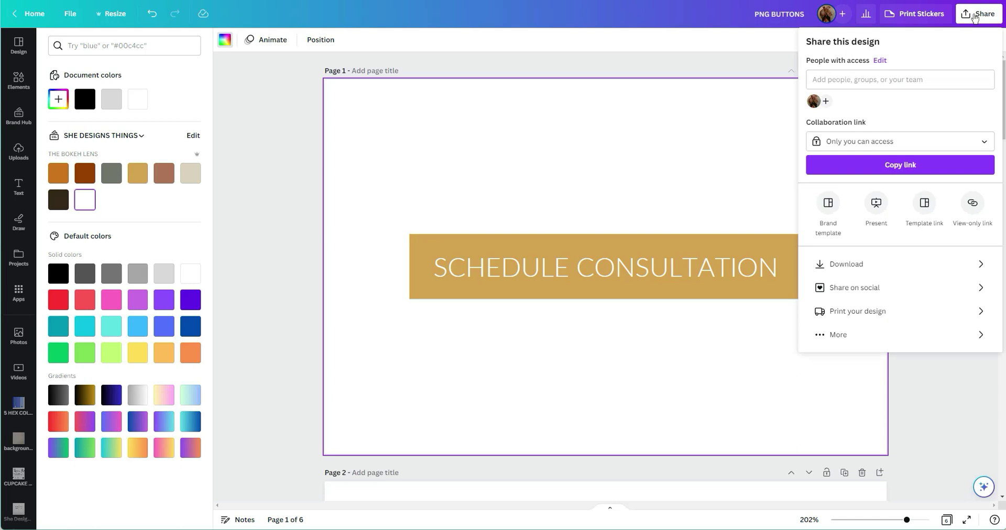
click(902, 265)
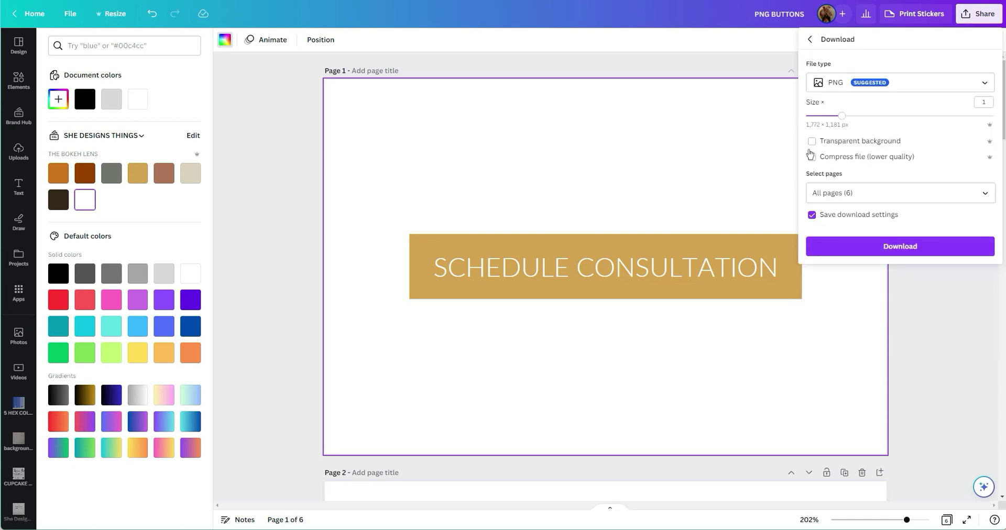
click(812, 141)
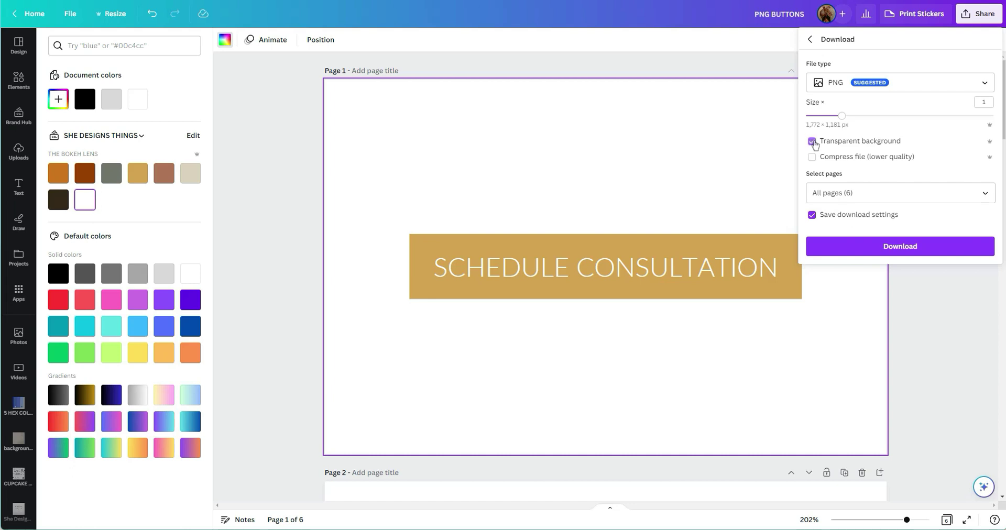
click(872, 190)
key(BackSpace)
key(BackSpace)
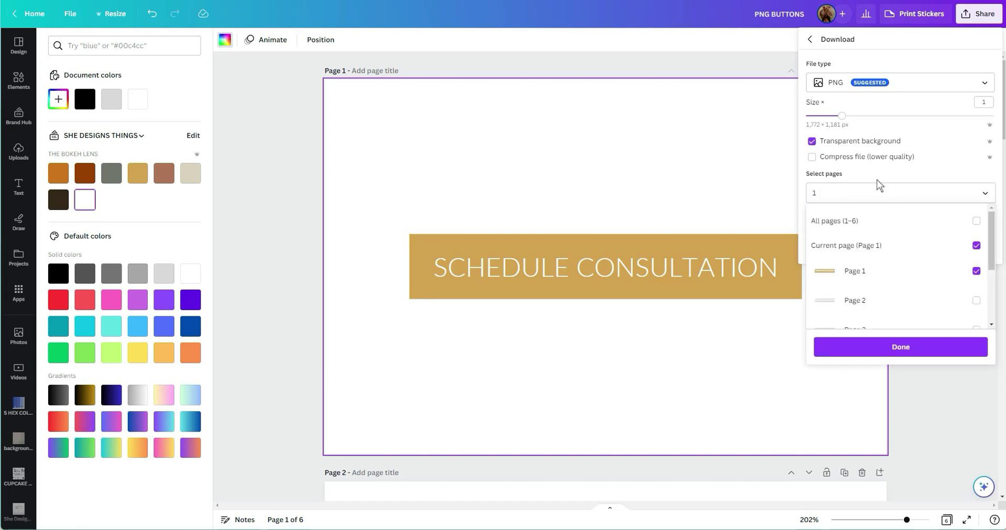
click(886, 180)
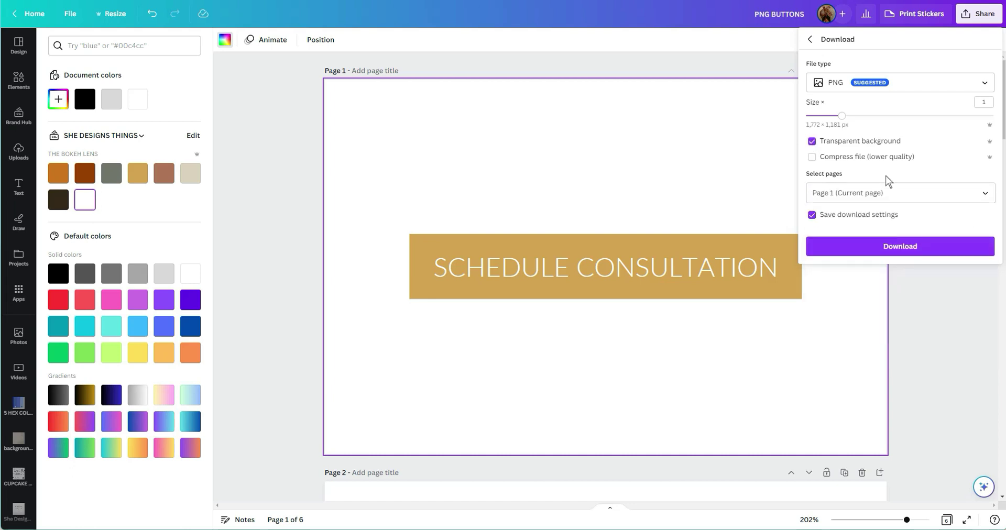
click(920, 247)
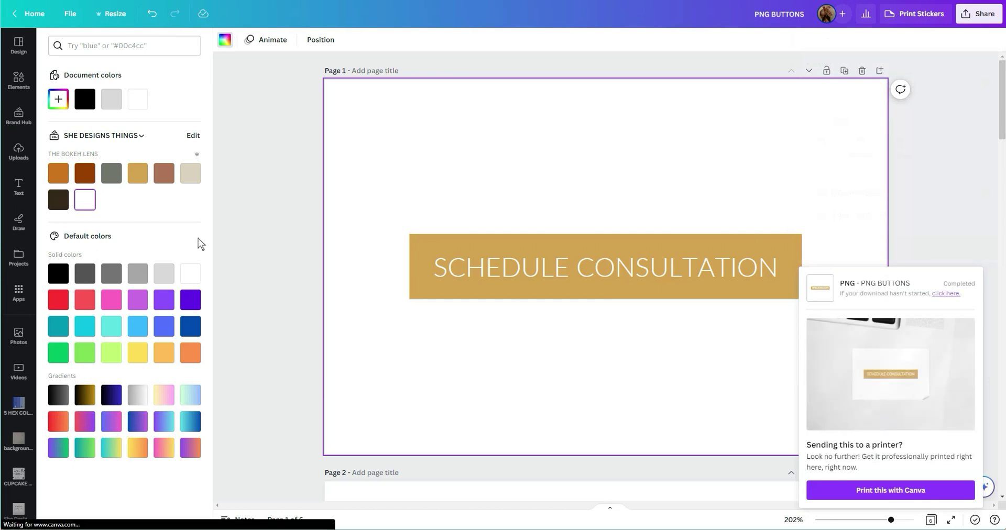
Inspect the downloaded PNG BUTTONS.png in the image viewer at different zoom levels and close the viewer.
click(64, 515)
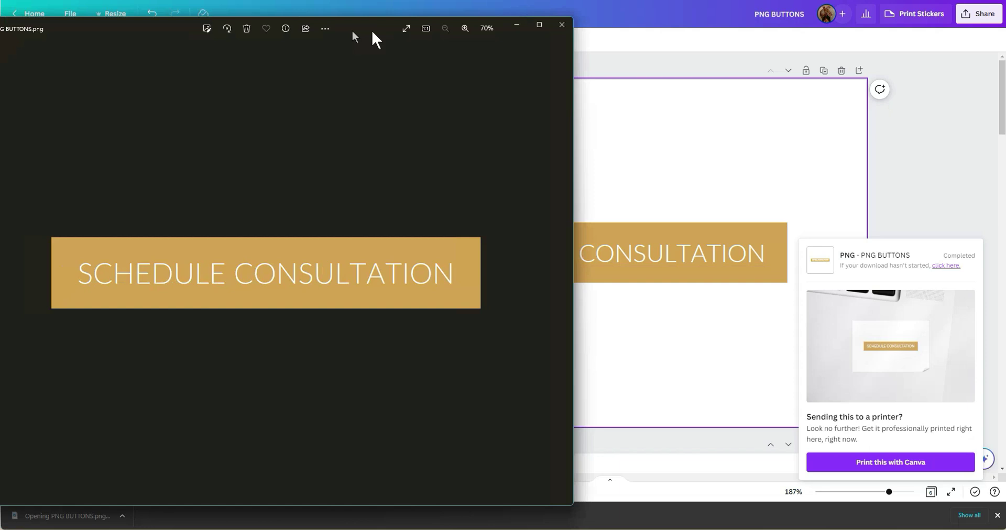
drag(370, 29, 662, 16)
scroll(628, 226, up, 3)
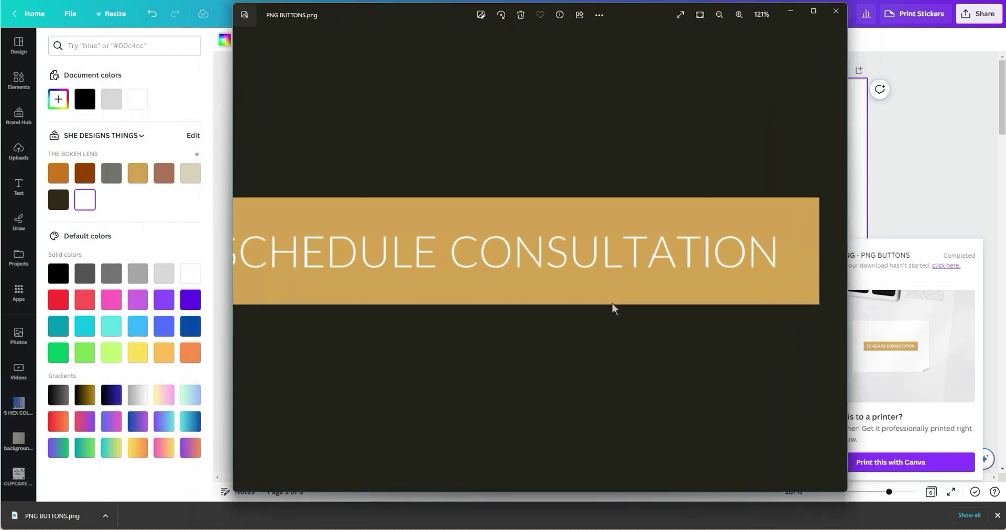
scroll(308, 260, down, 3)
scroll(308, 260, up, 1)
scroll(309, 260, down, 1)
drag(628, 18, 795, 19)
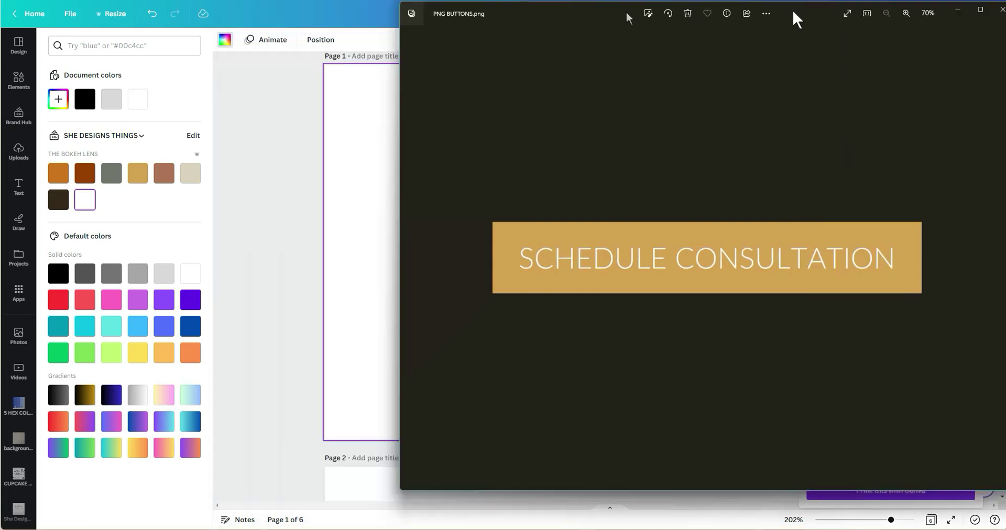
key(alt+F4)
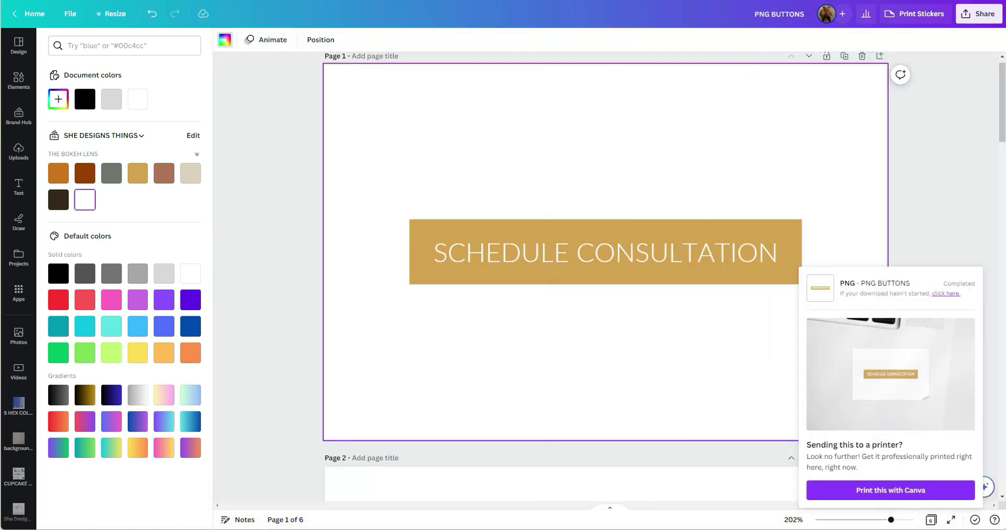
View the PNG BUTTONS thumbnail in New folder under Downloads and close the folder window.
key(alt+Tab)
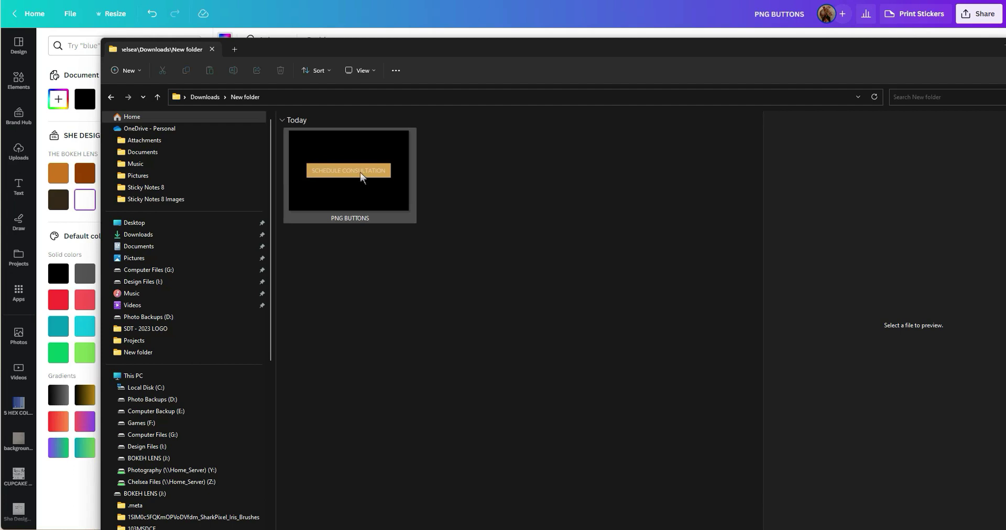
mouse_move(363, 190)
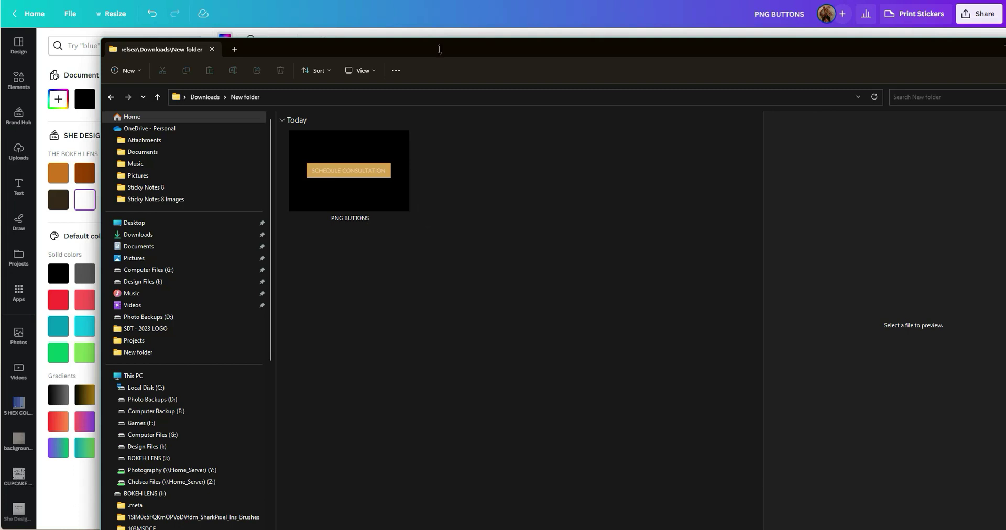
key(alt+F4)
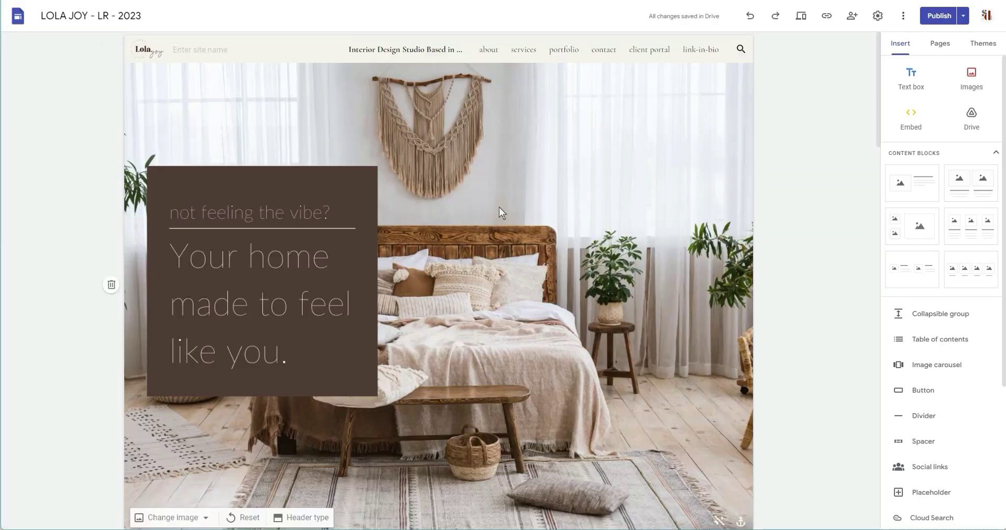
In the LOLA JOY site editor in Google Sites, replace the brown SCHEDULE CONSULTATION button image above the footer with the uploaded PNG BUTTONS file.
scroll(499, 208, down, 15)
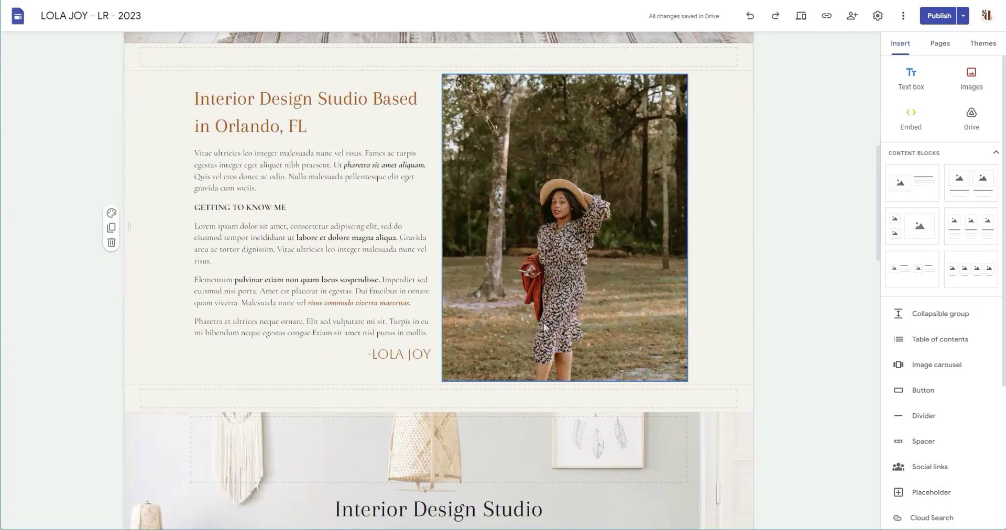
click(508, 325)
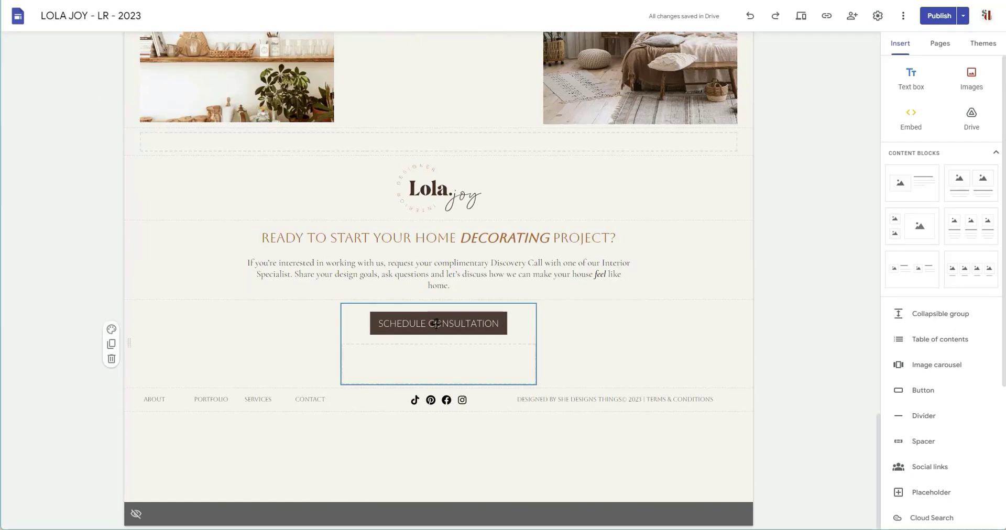
click(457, 326)
click(450, 324)
click(446, 287)
mouse_move(507, 321)
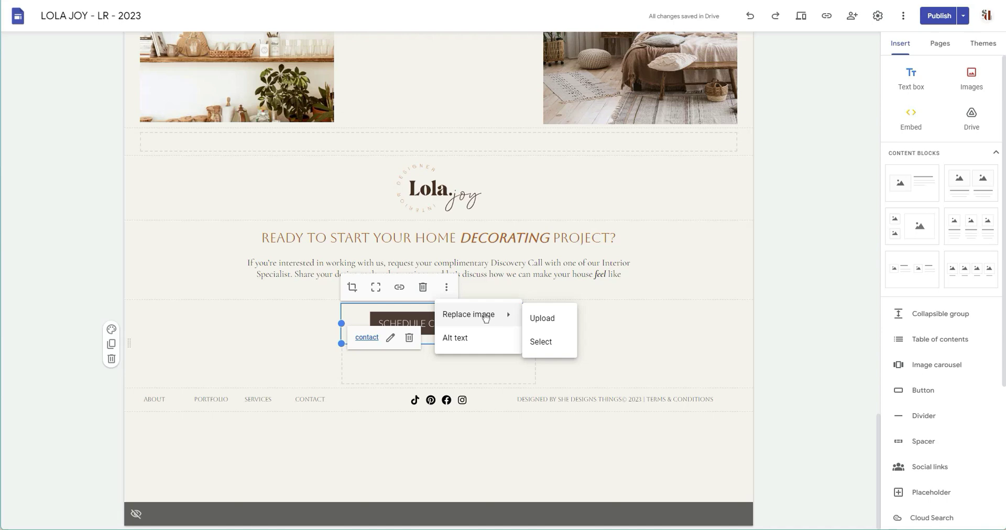
click(541, 317)
click(272, 128)
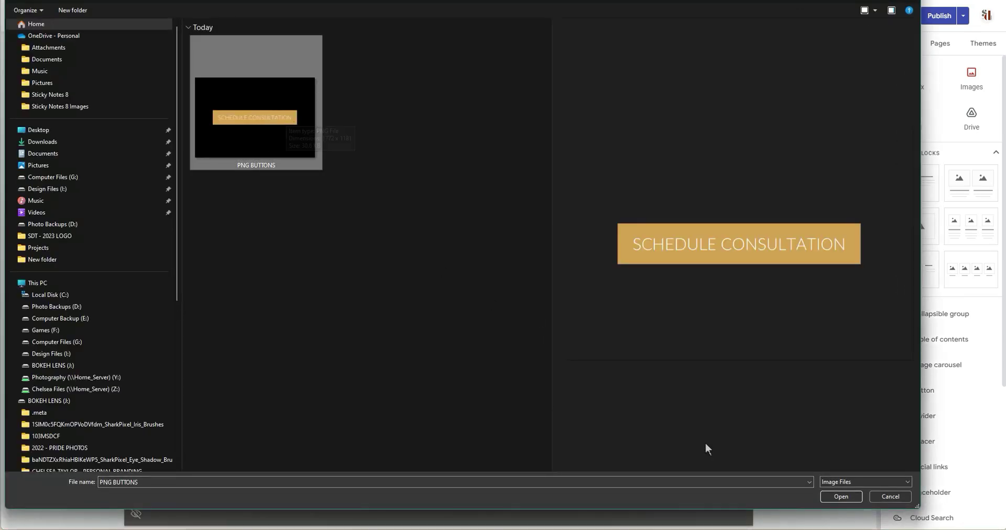
click(837, 498)
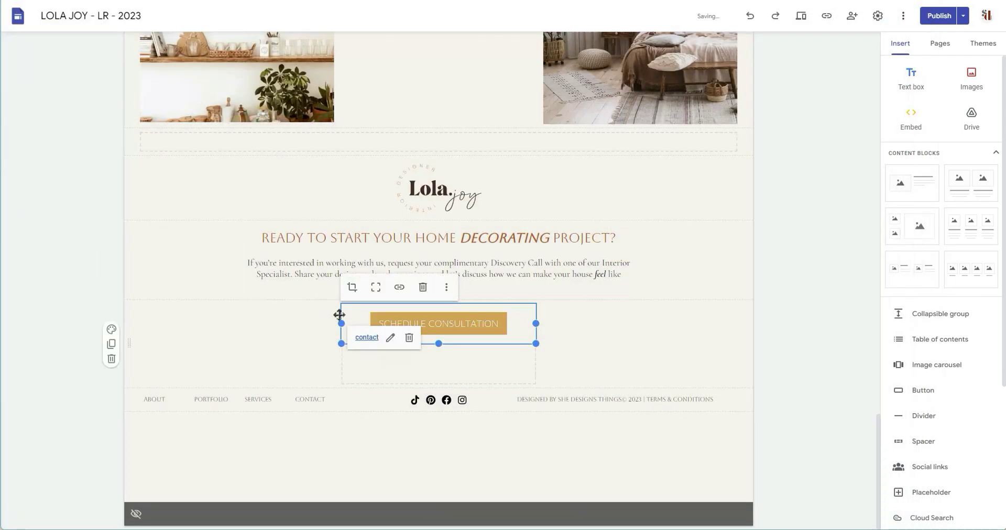
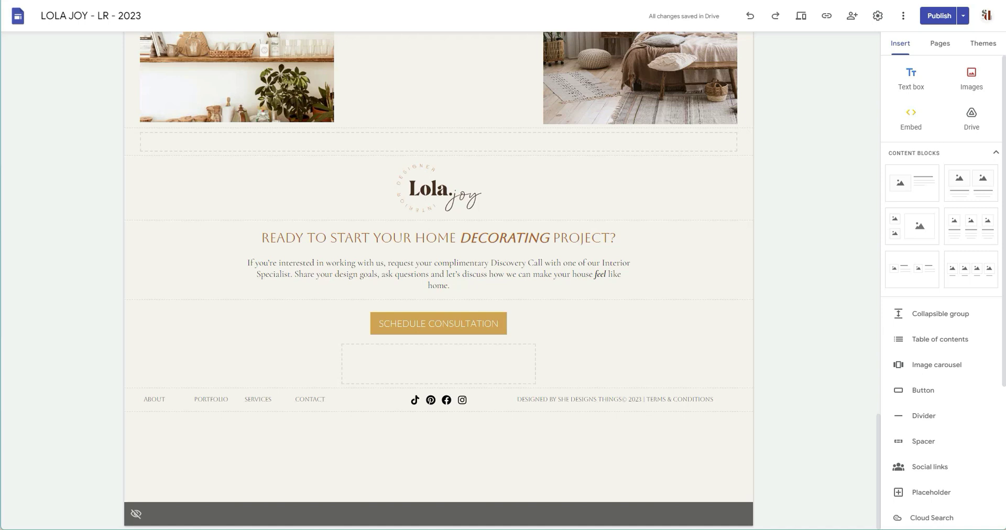
Publish the LOLA JOY site and view the gold consultation button near the end of the published home page.
click(938, 16)
click(969, 21)
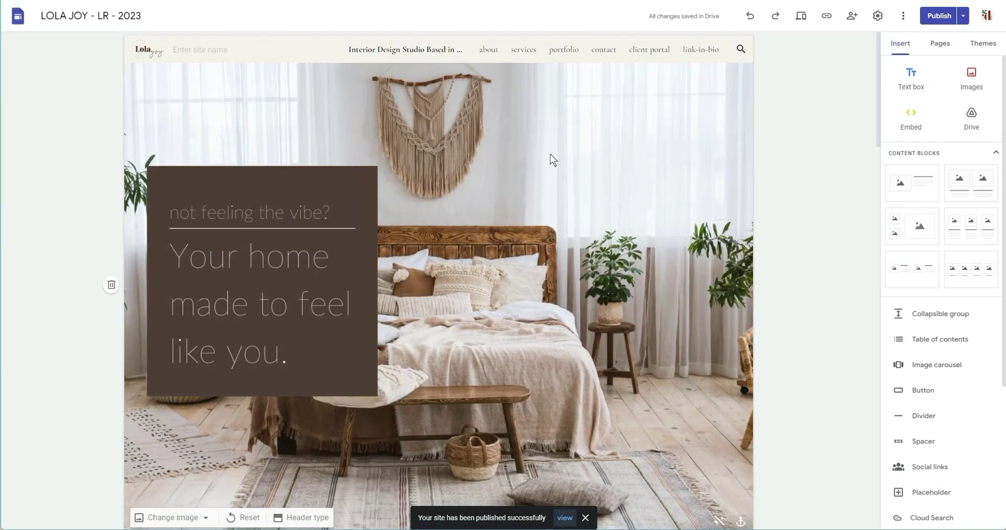
click(564, 517)
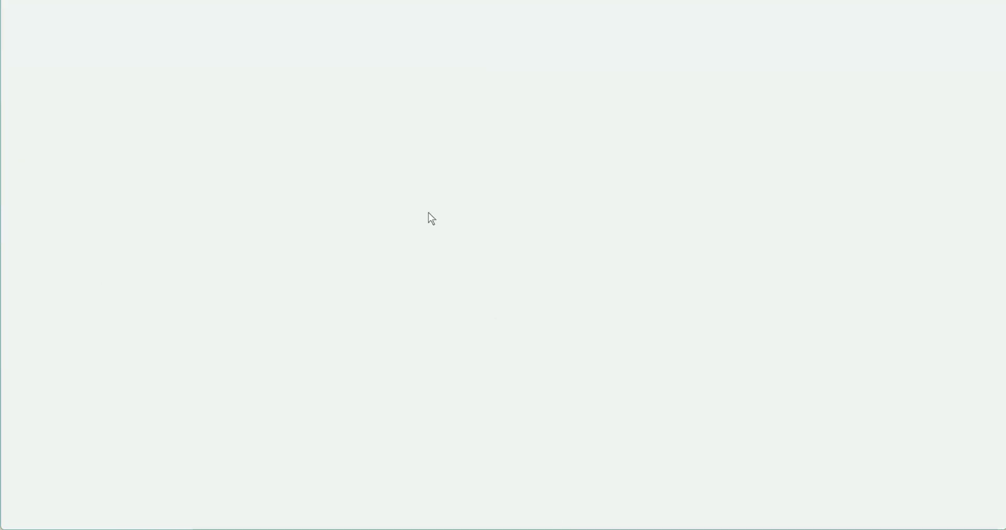
scroll(510, 266, down, 20)
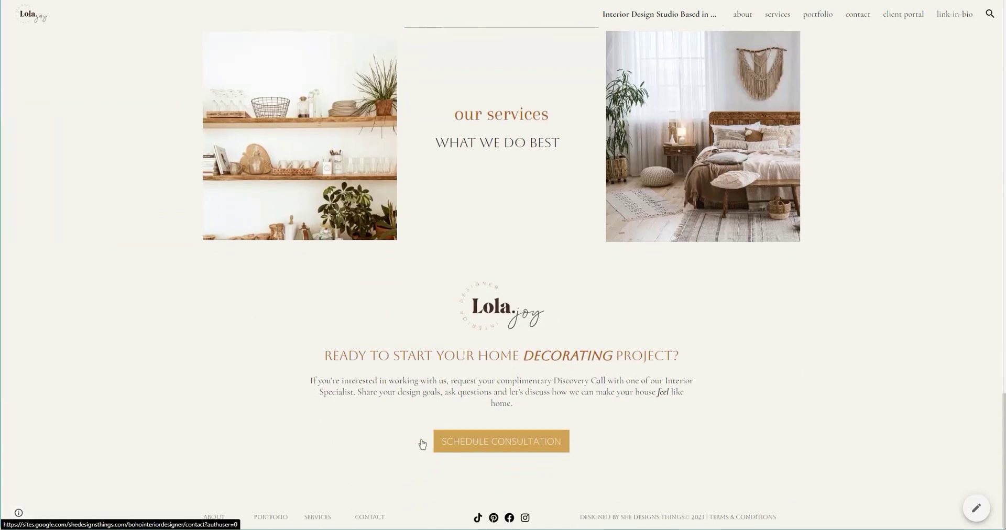
Save the gold button image from the published site into New folder as the PNG file PNG BUTTONS (1) and view it beside the original.
right_click(425, 439)
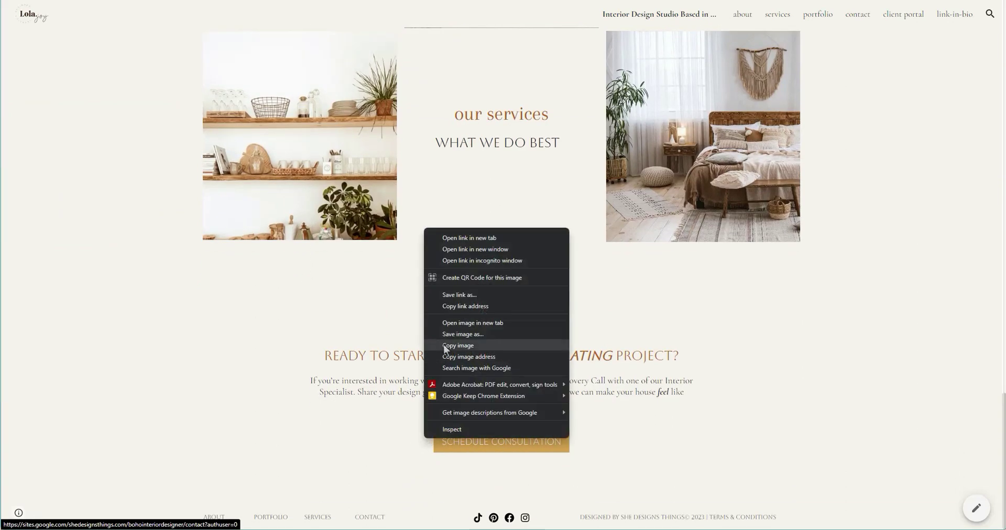
click(452, 334)
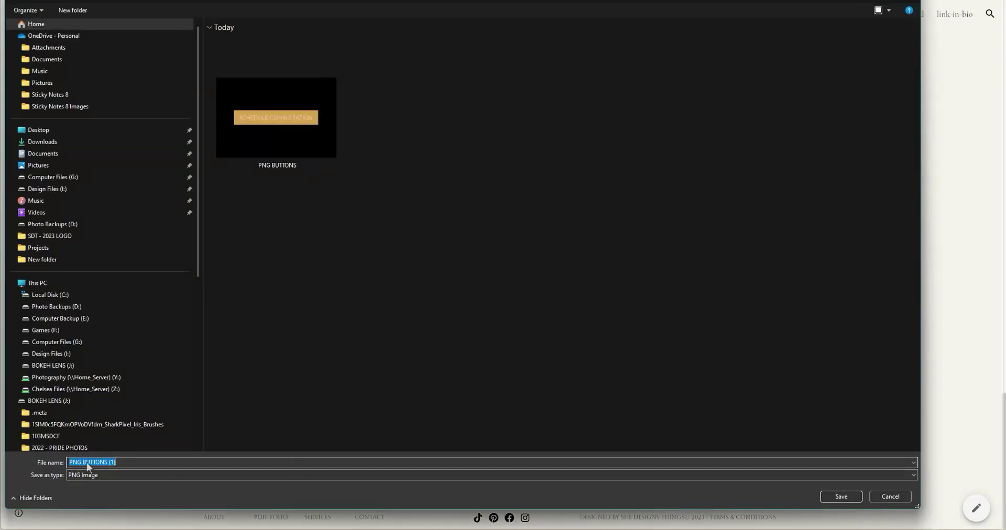
click(840, 497)
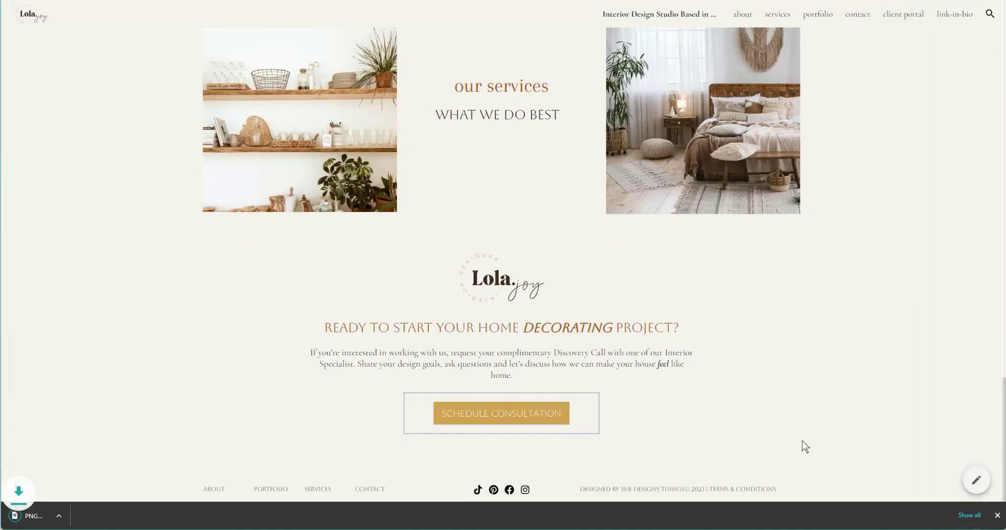
click(89, 522)
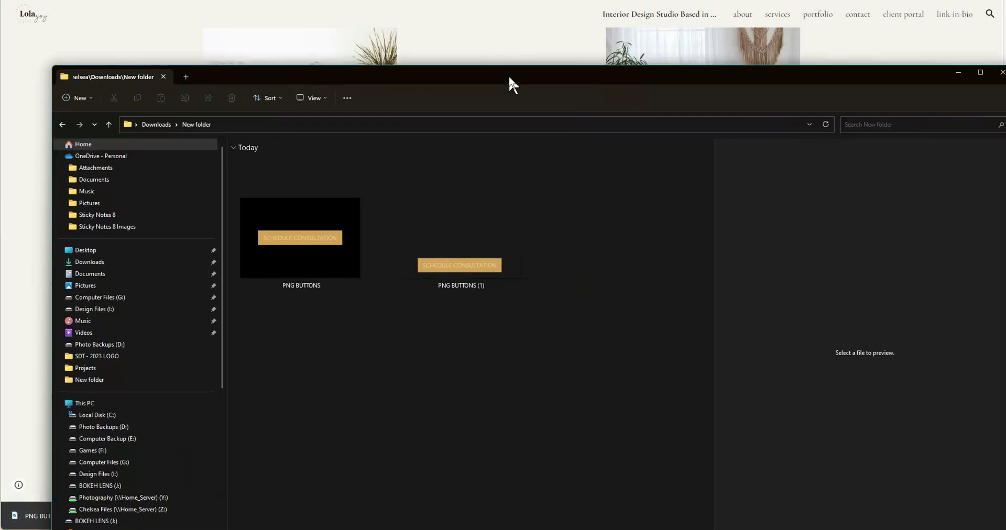
drag(508, 75, 444, 30)
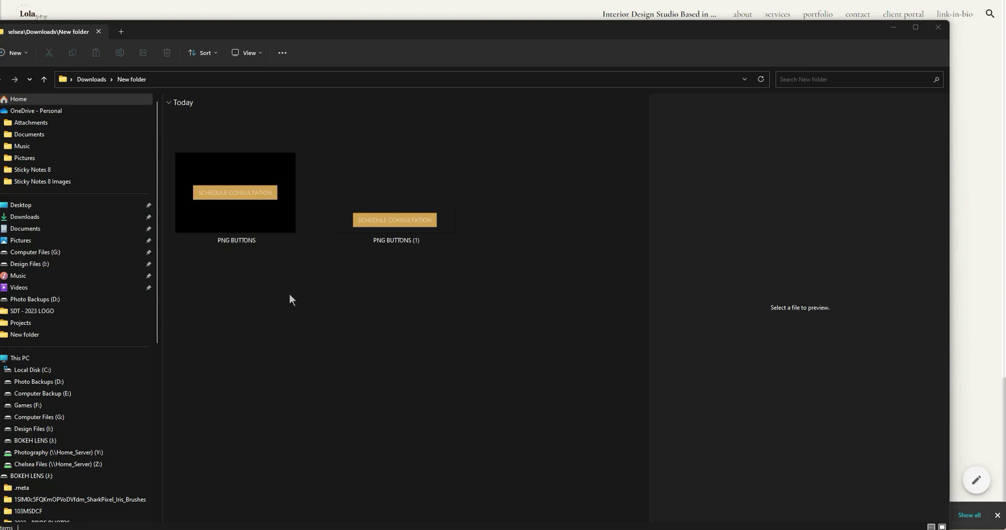
Compare the PNG BUTTONS original with the saved PNG BUTTONS (1) file in New folder using the file preview.
click(201, 215)
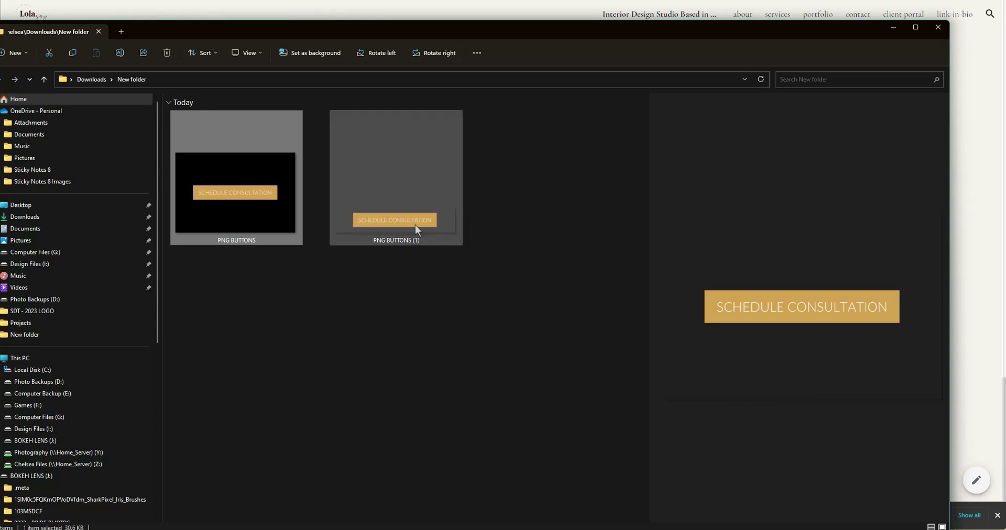
mouse_move(415, 225)
mouse_down()
mouse_move(485, 220)
mouse_move(419, 215)
mouse_up()
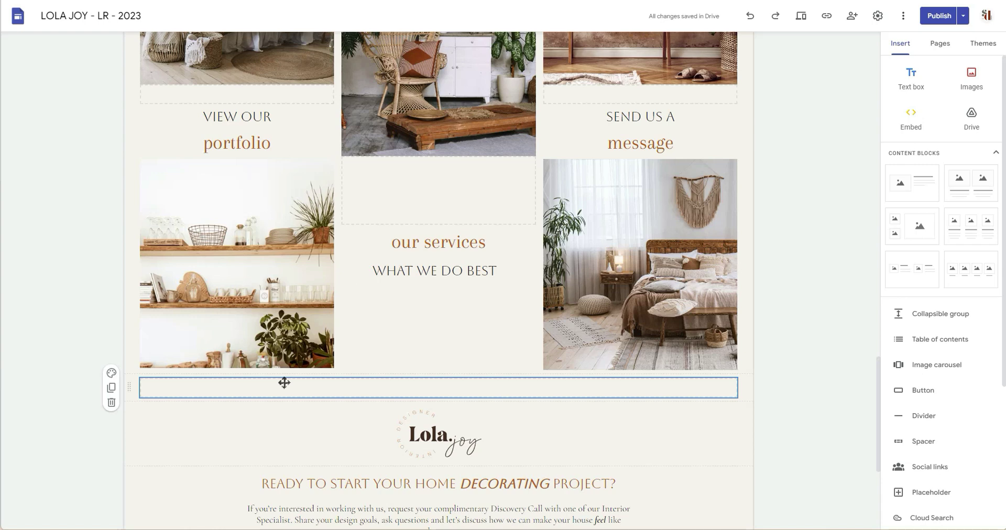
Look through the LOLA JOY page in the Google Sites editor, from the portfolio gallery up to the Getting to Know Me section.
click(259, 398)
scroll(657, 296, up, 15)
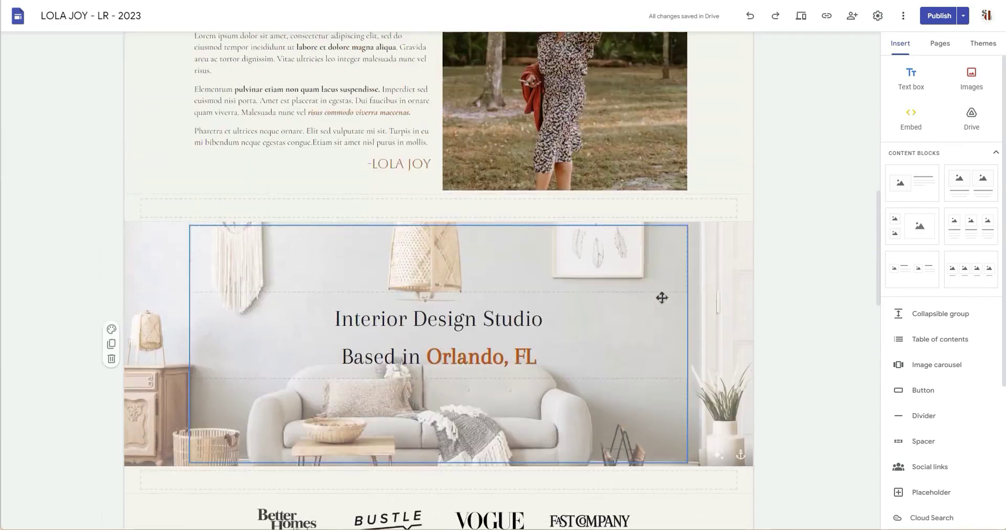
scroll(662, 298, up, 2)
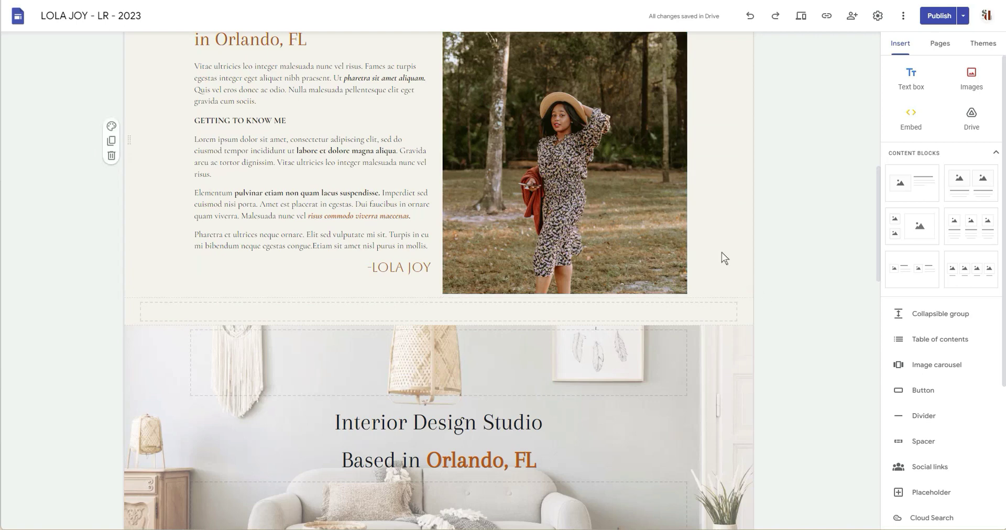
scroll(720, 246, up, 3)
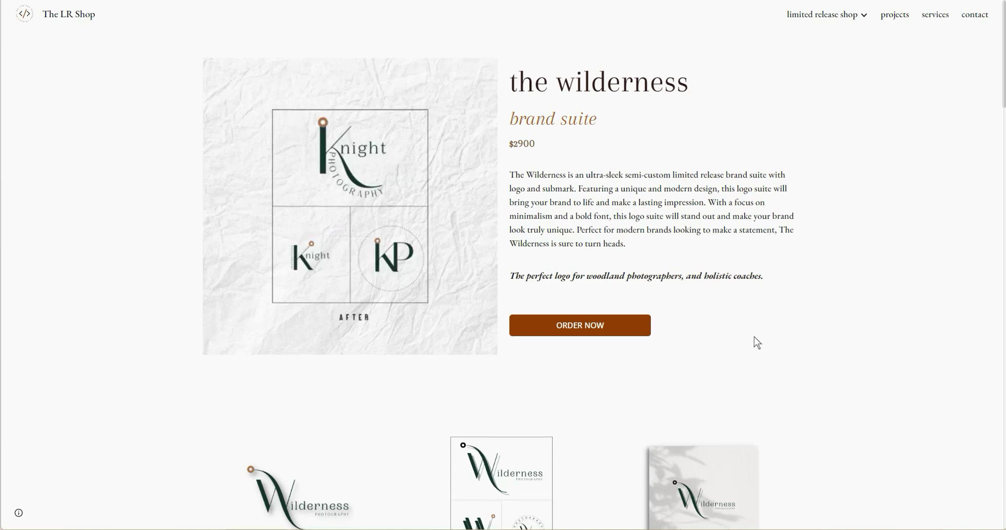
Examine the section backgrounds, text and images on The LR Shop's published Wilderness brand suite page.
scroll(754, 343, down, 12)
scroll(775, 382, down, 15)
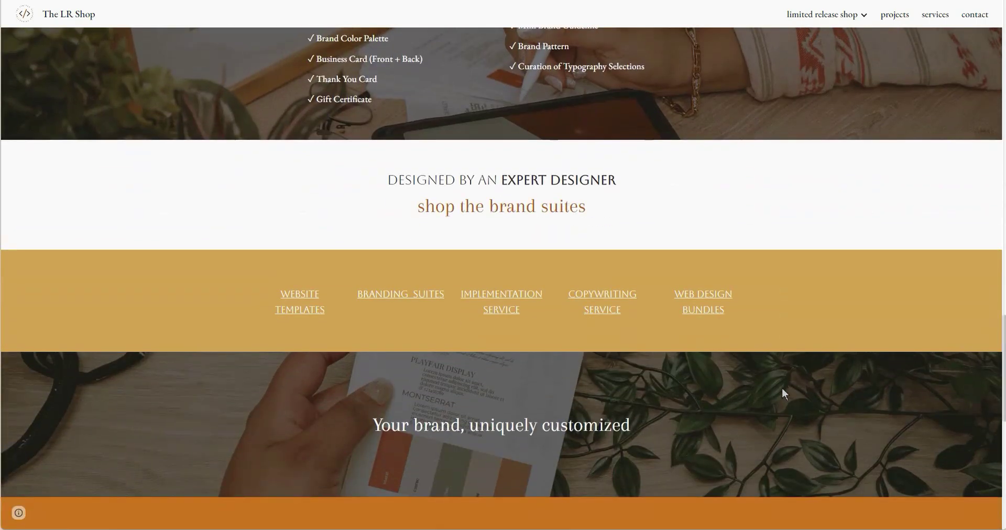
scroll(781, 388, up, 15)
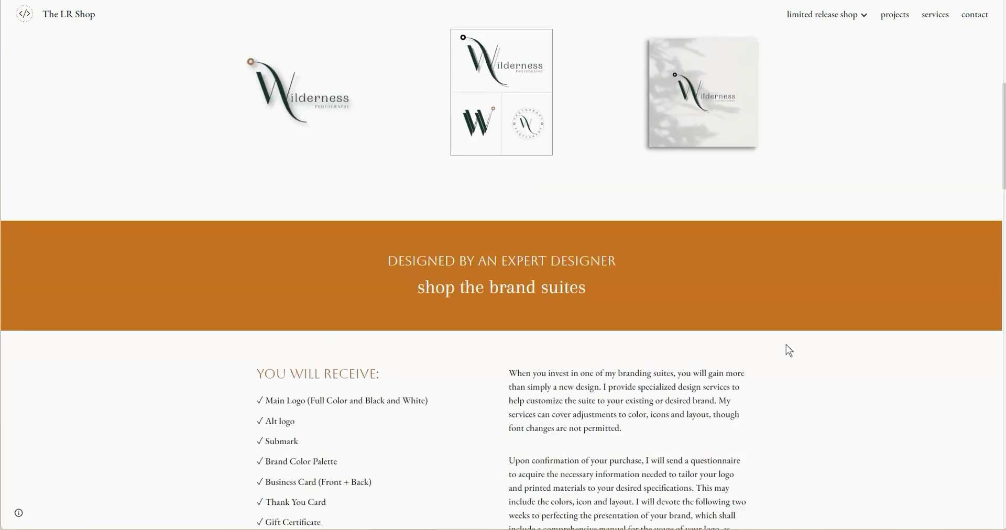
scroll(786, 346, up, 8)
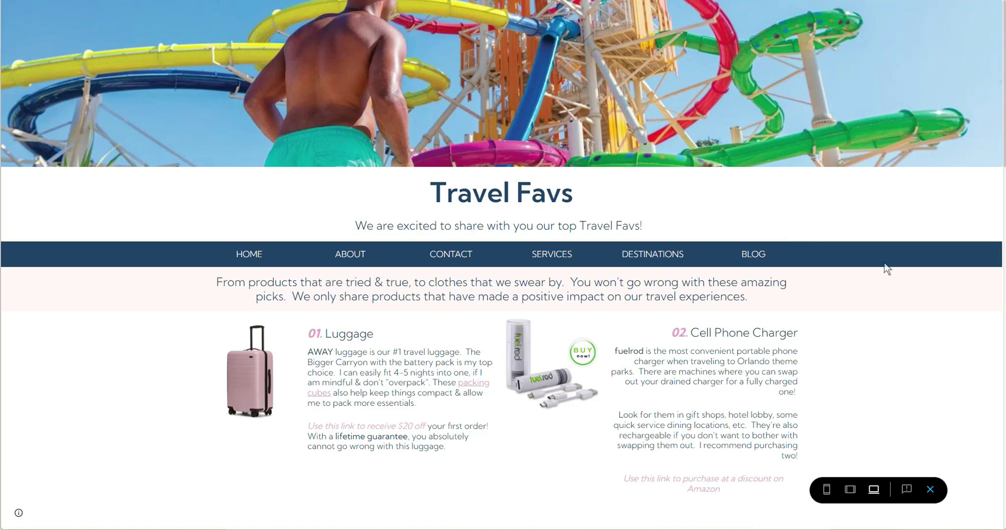
Examine how the product images and text are arranged side by side in the Travel Favs page's large-screen preview.
scroll(859, 270, down, 2)
scroll(859, 270, down, 3)
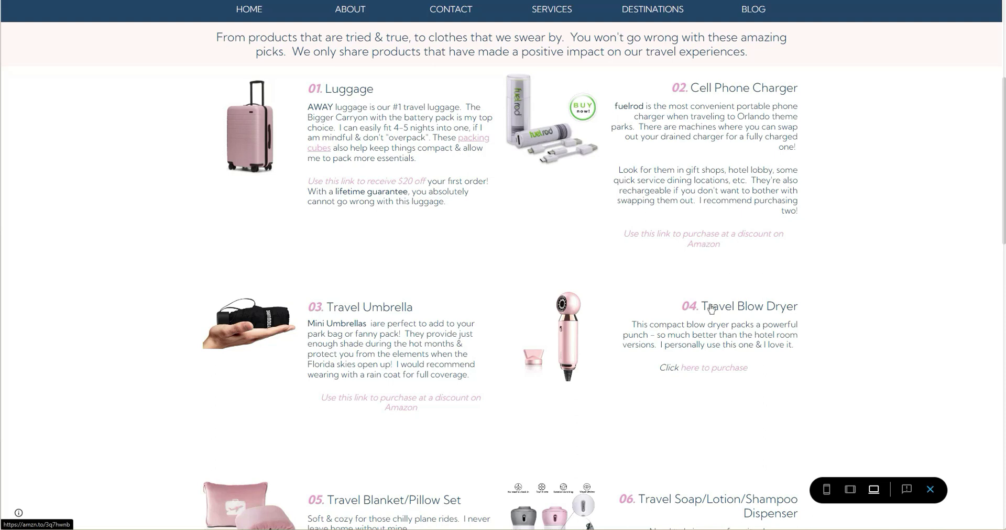
scroll(710, 309, down, 3)
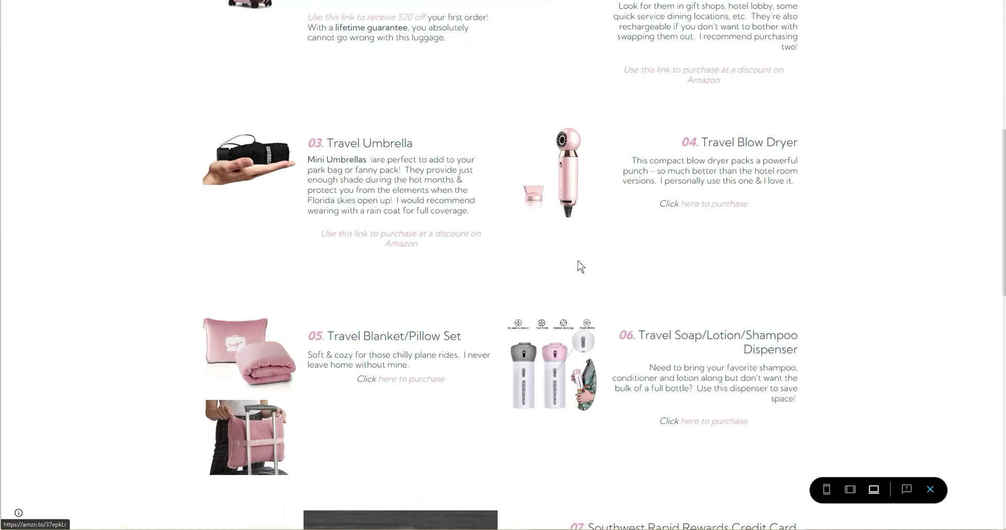
Switch the Travel Favs preview to phone size and check how the Luggage image and its text block stack.
click(826, 490)
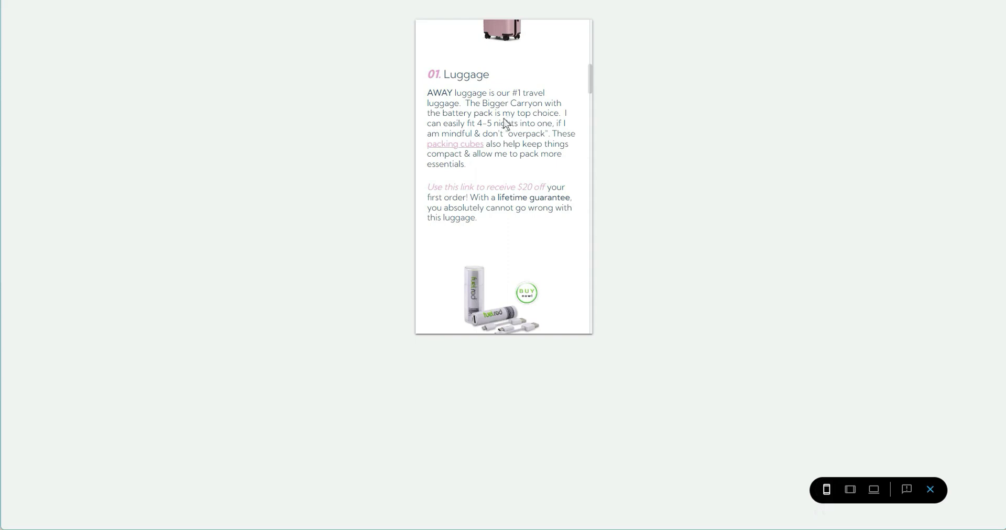
scroll(504, 123, up, 2)
drag(428, 156, 481, 302)
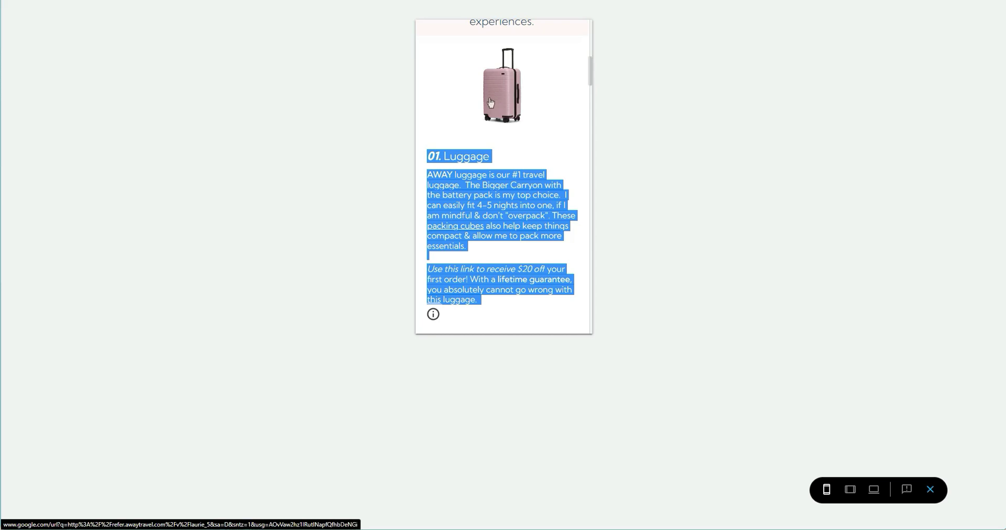
scroll(490, 102, down, 4)
click(493, 138)
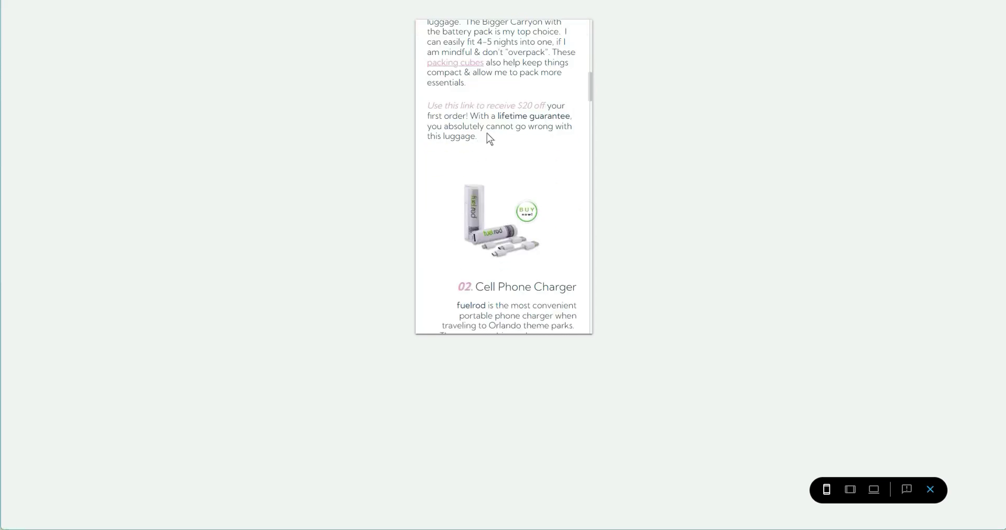
Examine the phone layout of the remaining Travel Favs products, from Cell Phone Charger to the footer links, and return to Travel Blanket/Pillow Set.
scroll(497, 173, down, 15)
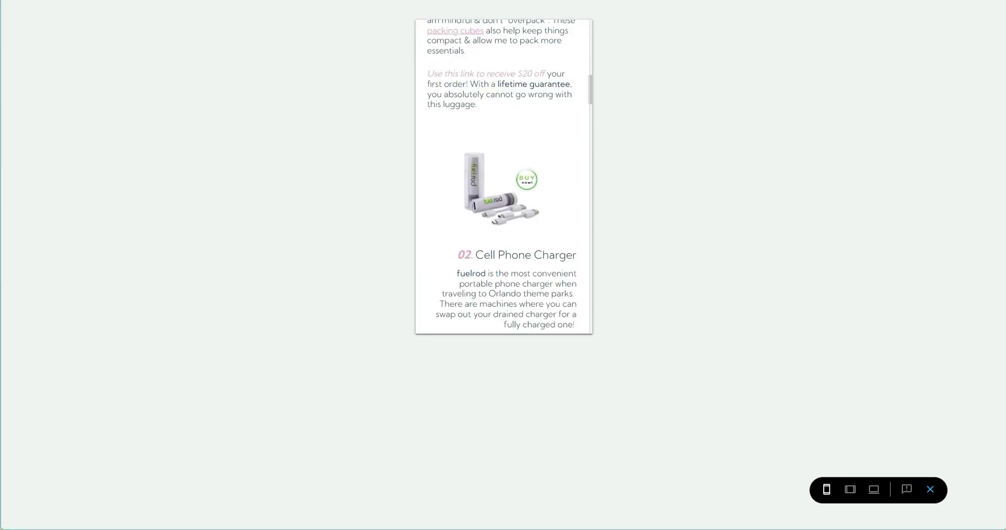
scroll(501, 170, down, 18)
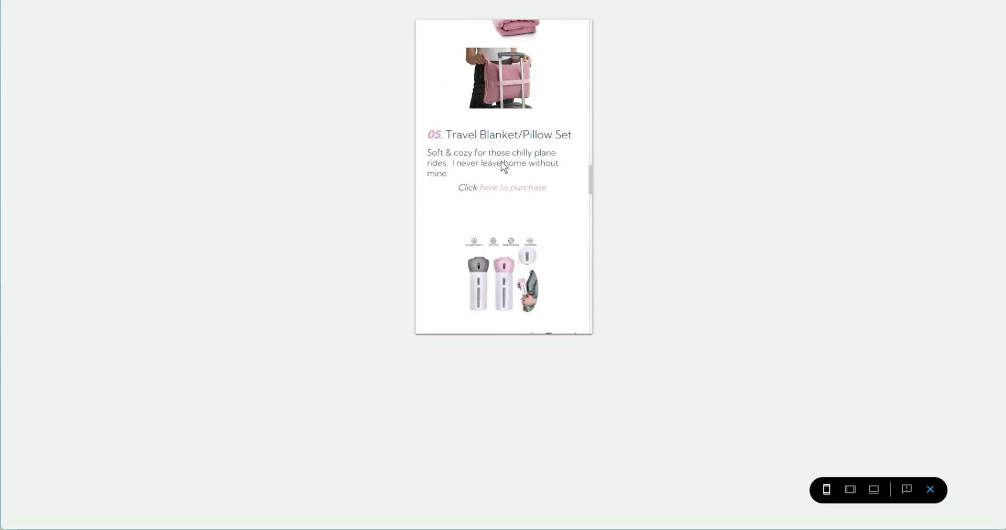
scroll(504, 175, down, 5)
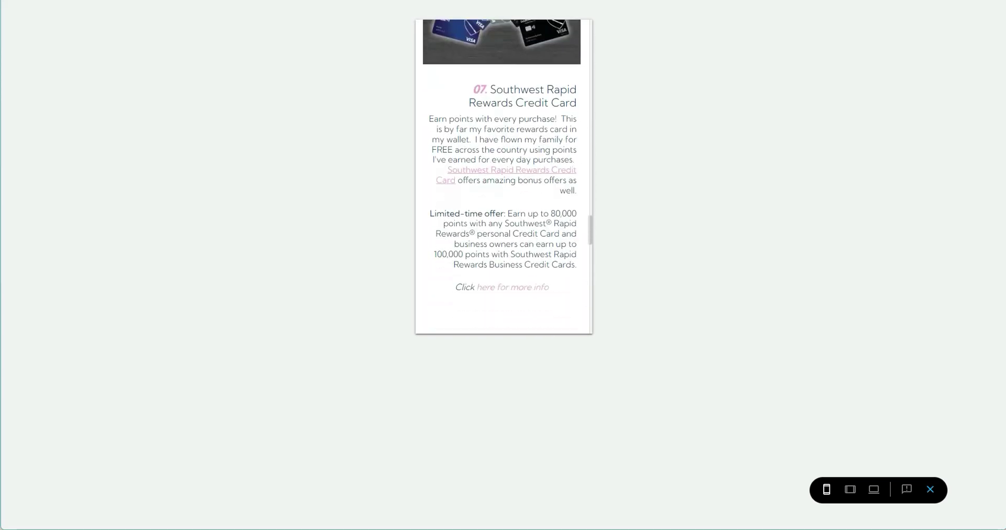
scroll(504, 166, down, 3)
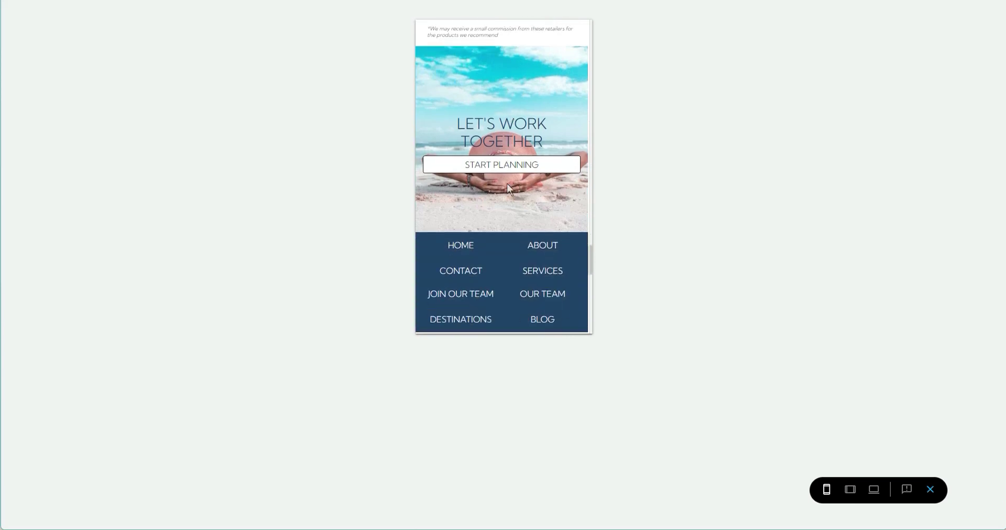
scroll(507, 184, up, 8)
scroll(517, 213, up, 5)
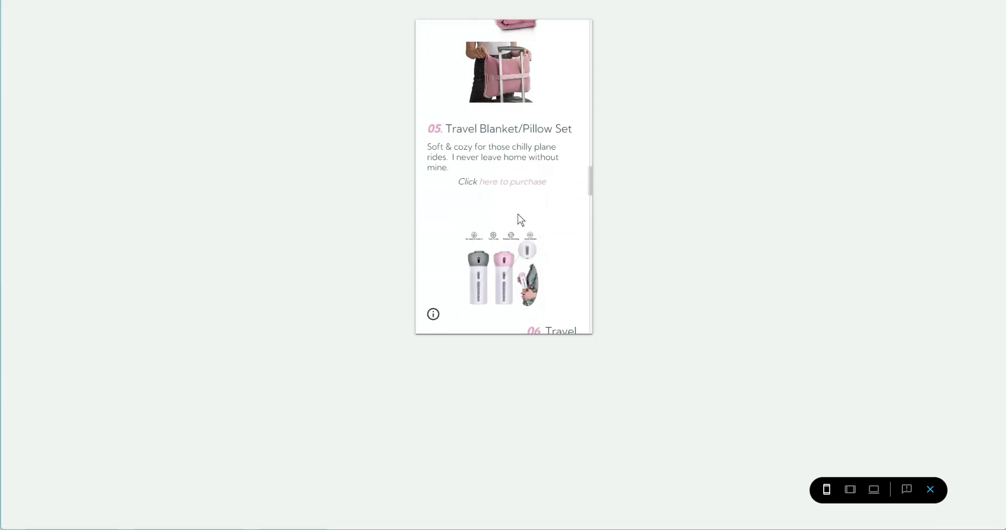